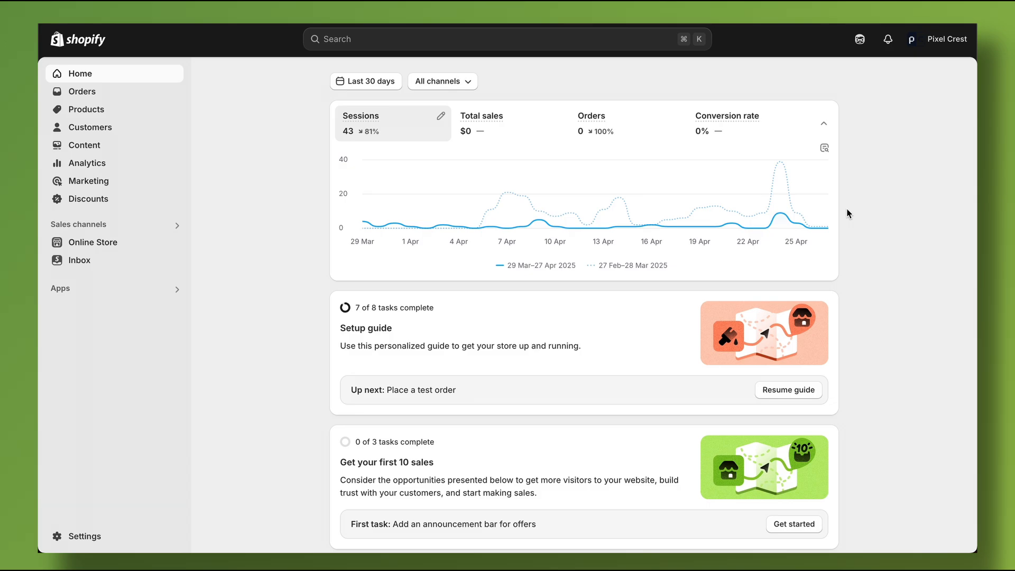
Start a new product collection with the title Tshrits, leaving its description empty.
left_click(77, 108)
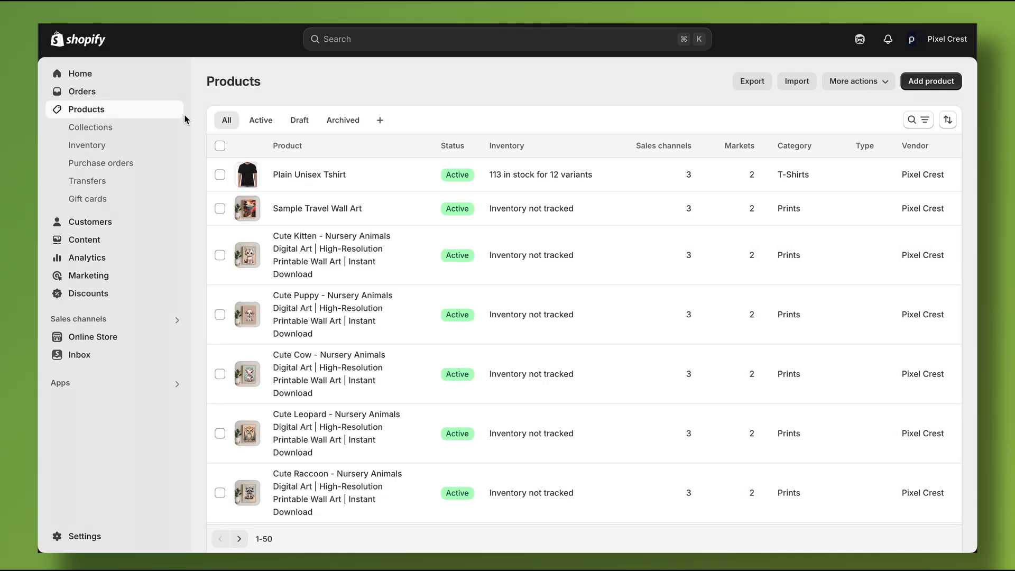
left_click(116, 129)
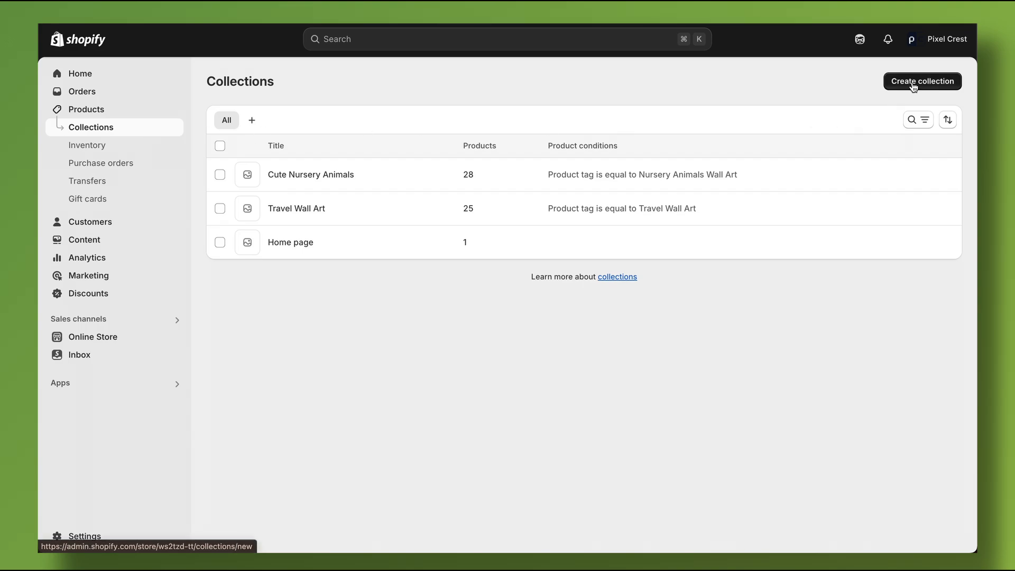
left_click(913, 84)
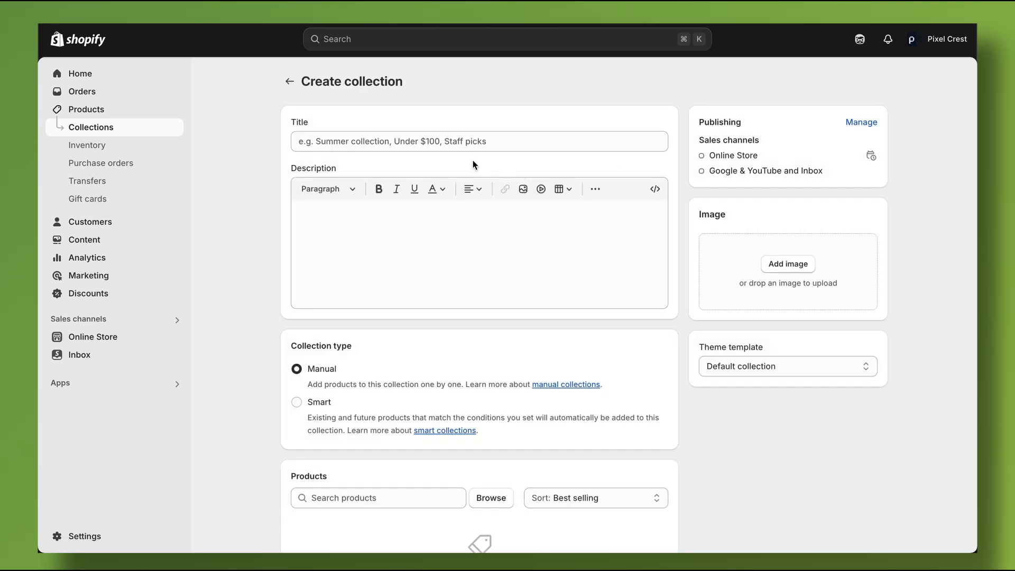
left_click(431, 140)
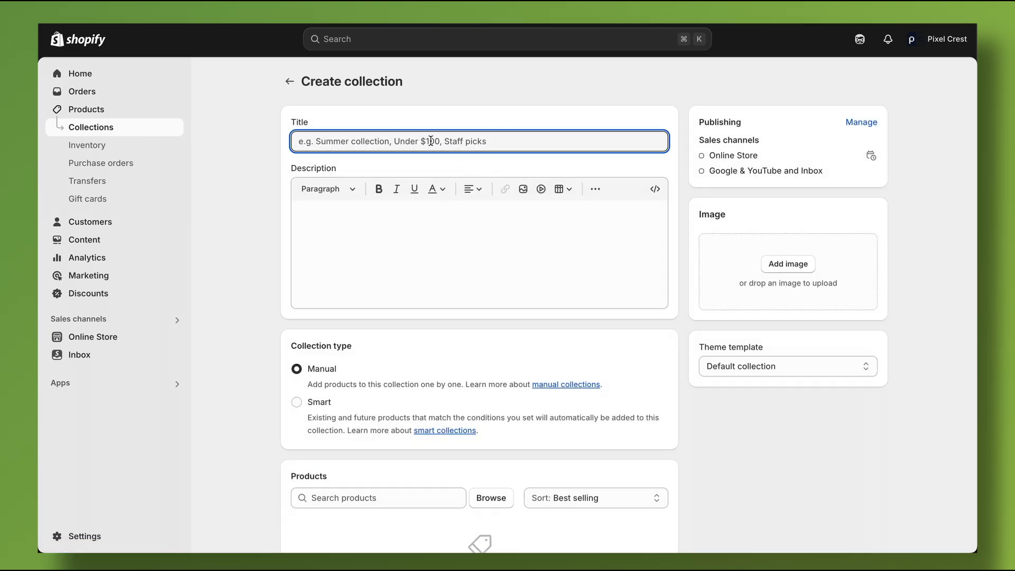
type("Tshrits")
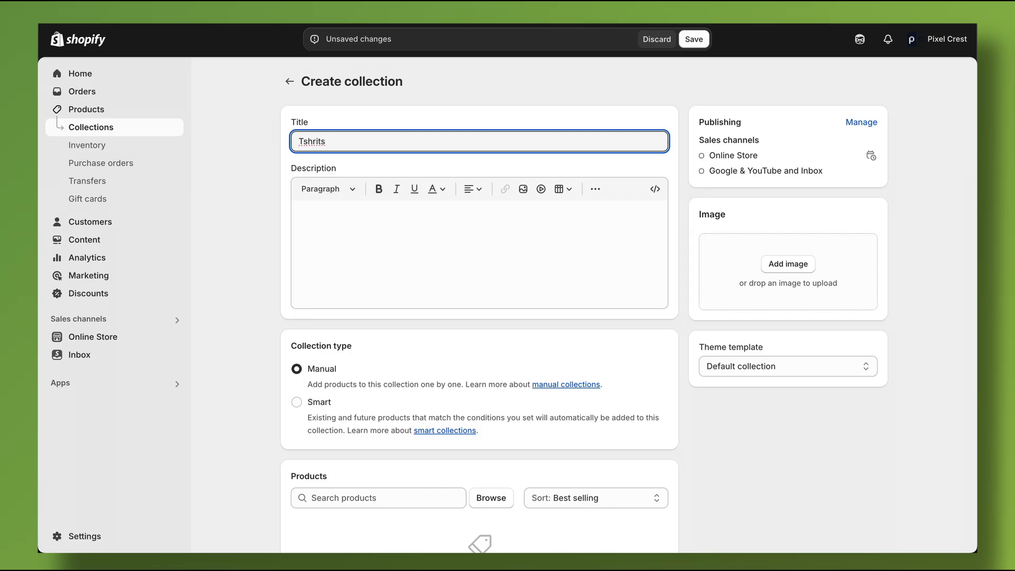
scroll(377, 222, "down", 1)
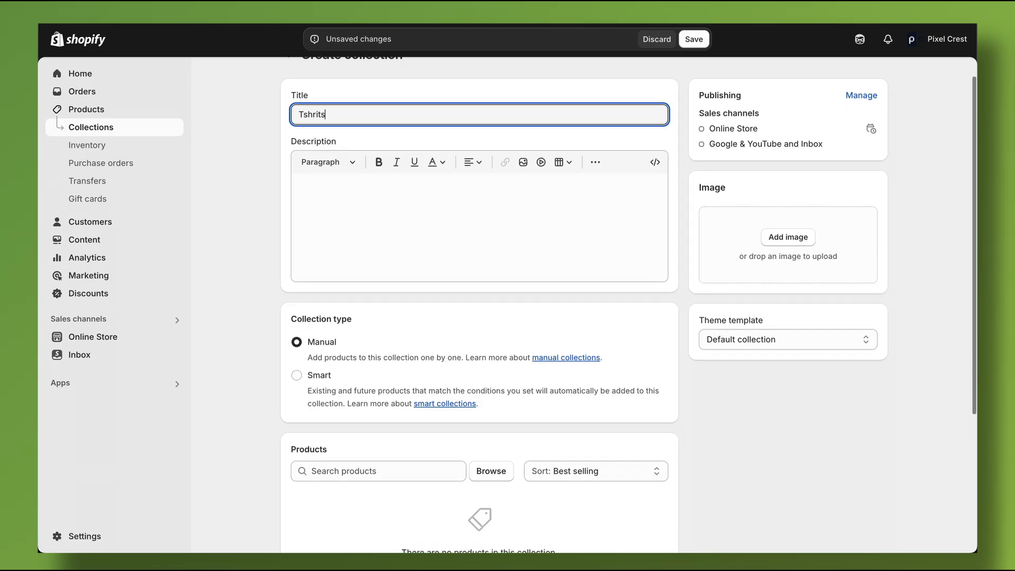
left_click(376, 196)
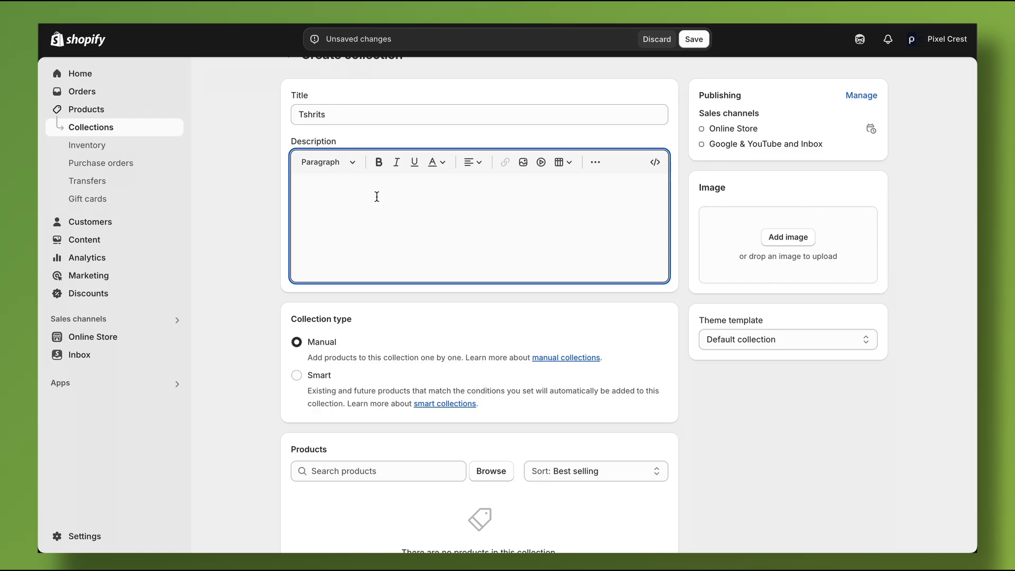
Inspect the condition fields of the Smart collection type and set the type back to Manual.
scroll(324, 254, "down", 2)
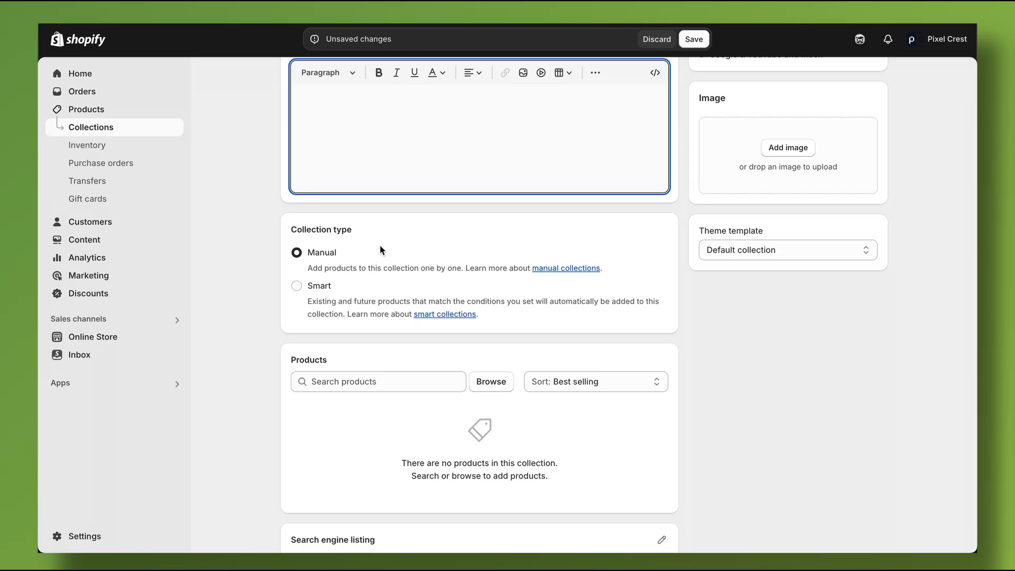
left_click(410, 287)
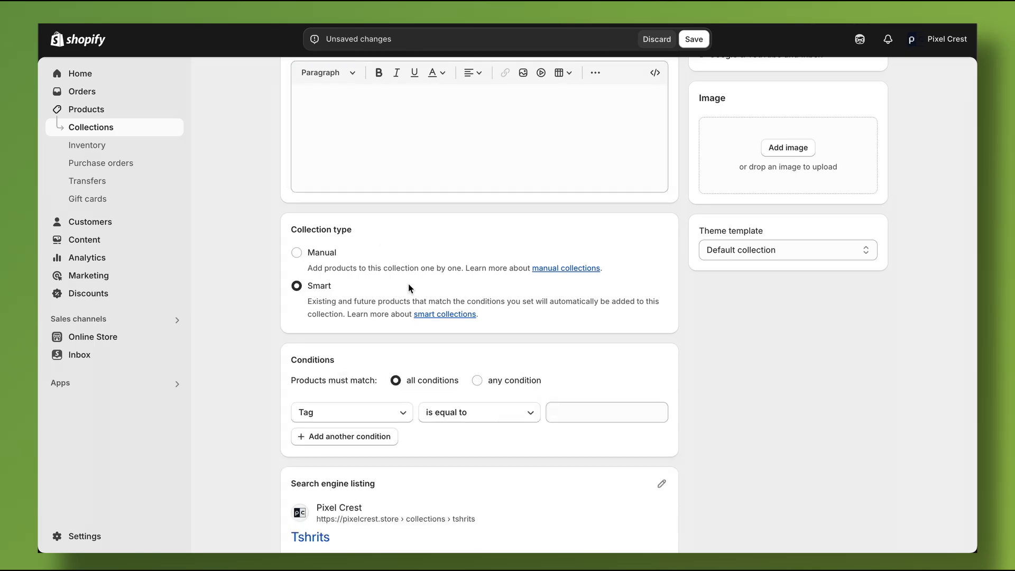
left_click(394, 413)
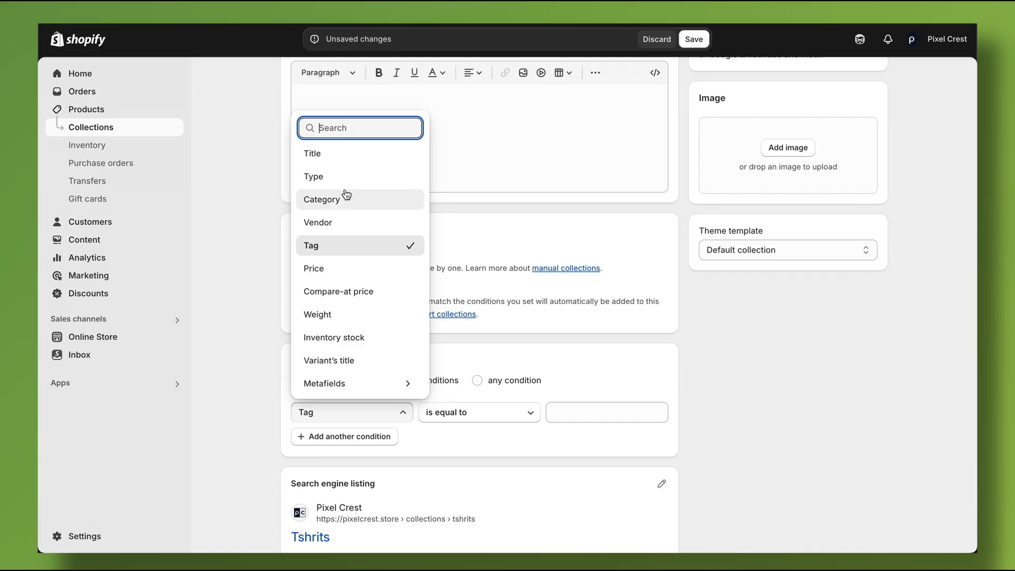
left_click(359, 420)
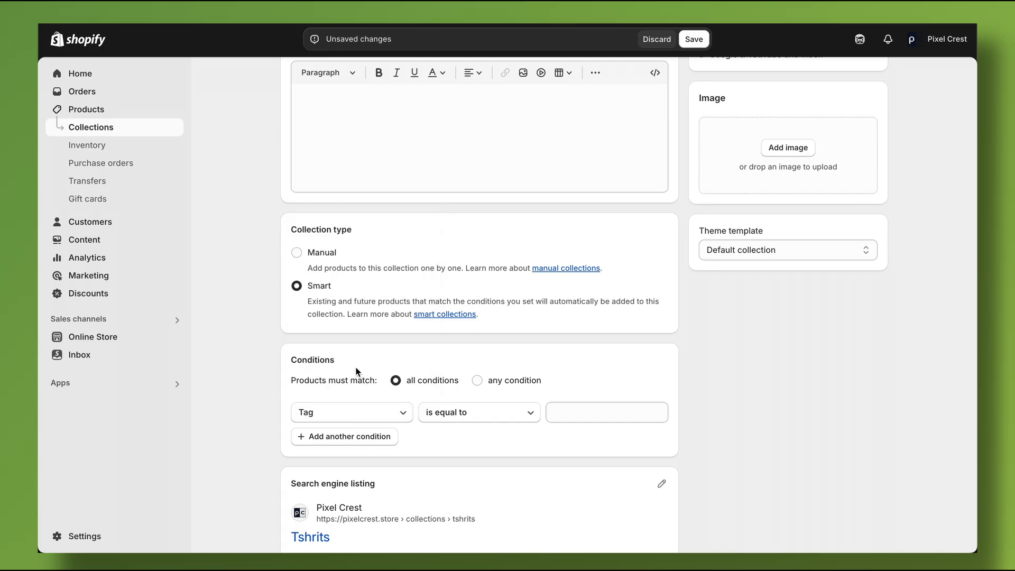
left_click(297, 253)
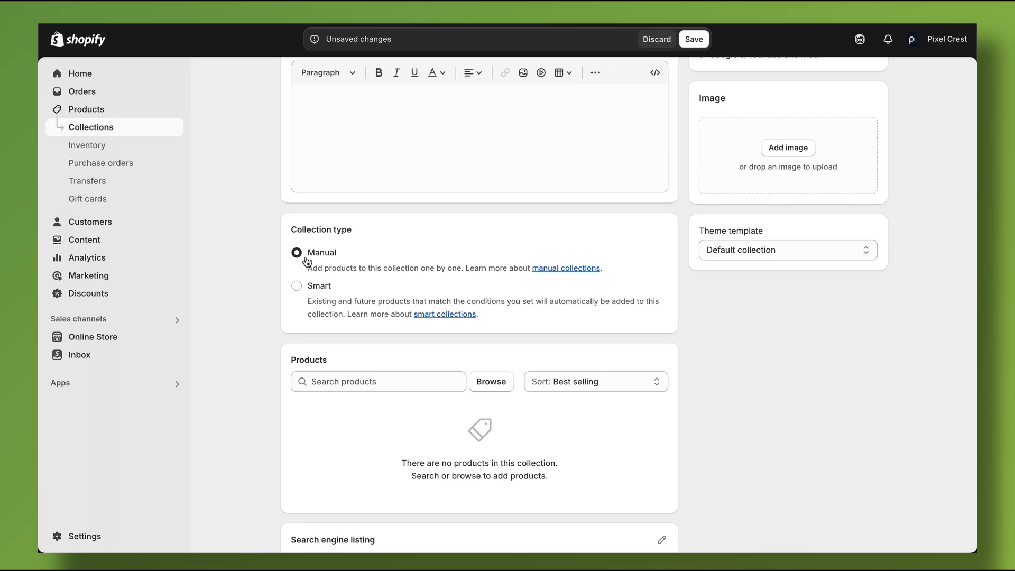
Add the Broken Colosseum, Bunny, Colosseum Evening, Cute Bear and Cute Chick products to the collection.
scroll(485, 303, "down", 1)
scroll(340, 224, "down", 2)
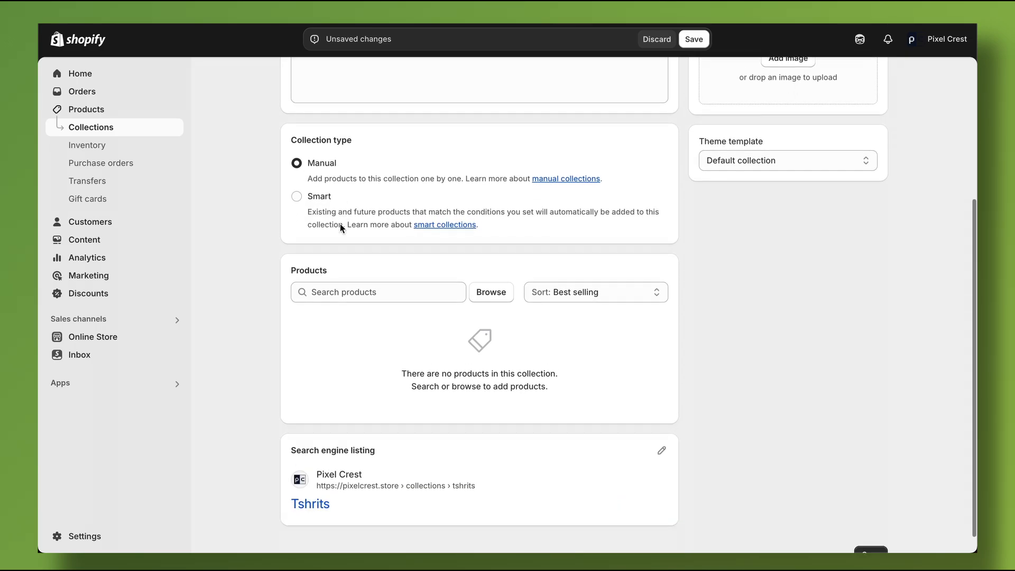
left_click(491, 271)
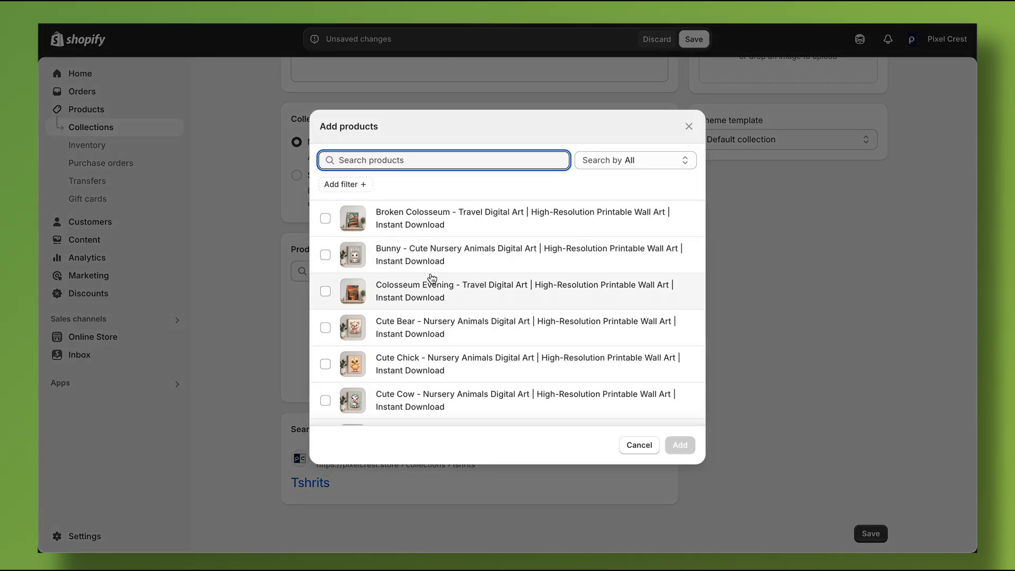
scroll(430, 278, "down", 5)
scroll(429, 279, "up", 5)
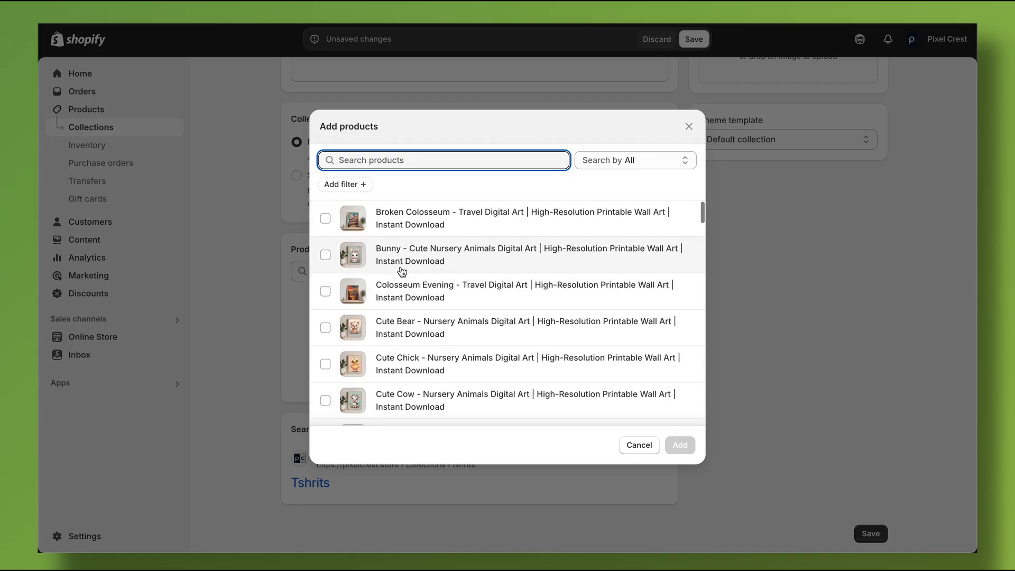
left_click(326, 218)
left_click(325, 255)
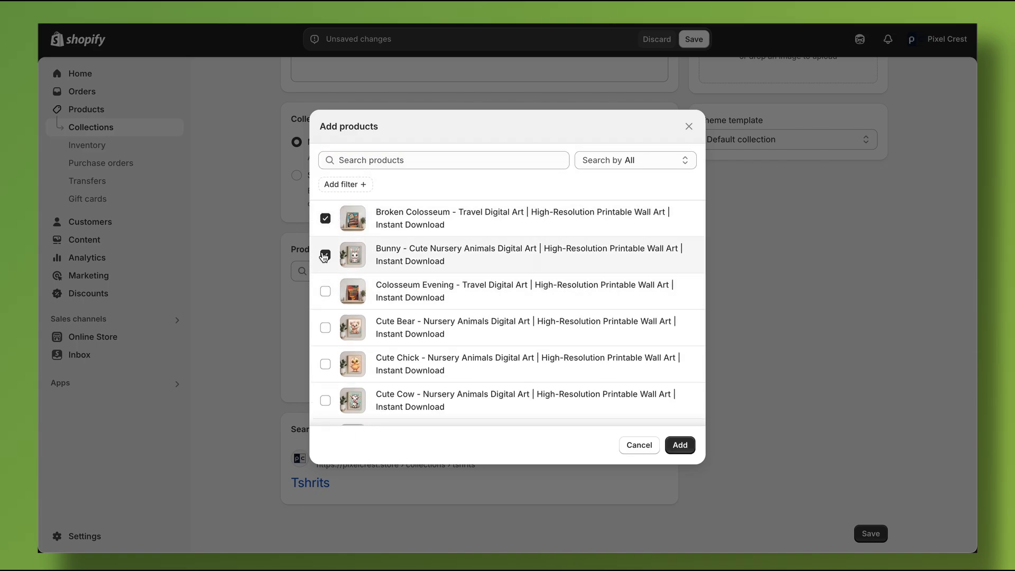
left_click(325, 291)
left_click(325, 324)
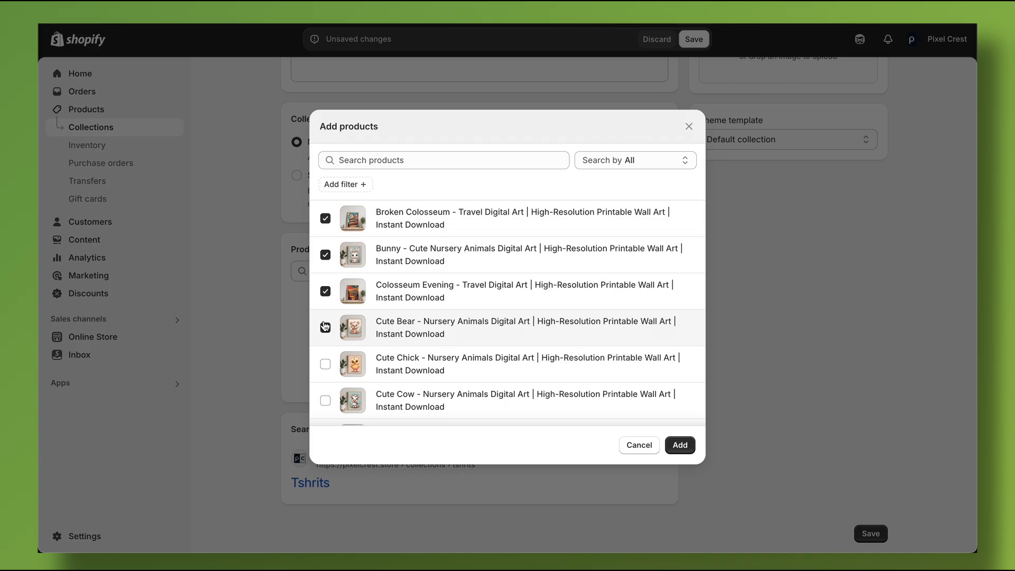
left_click(325, 364)
left_click(680, 445)
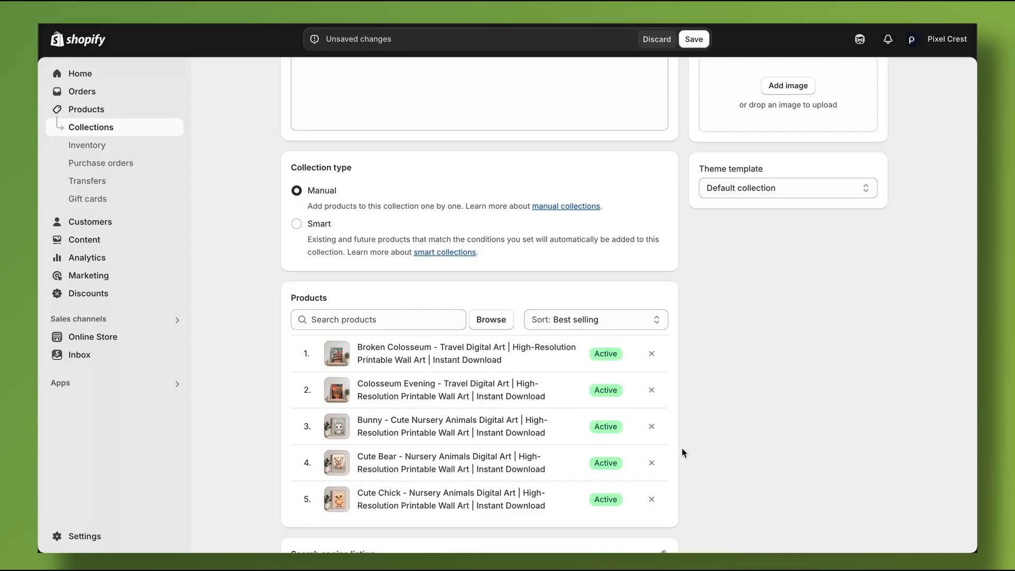
Set the page title in the collection's search engine listing to "Tshrits | Built On Shopify".
scroll(681, 453, "down", 3)
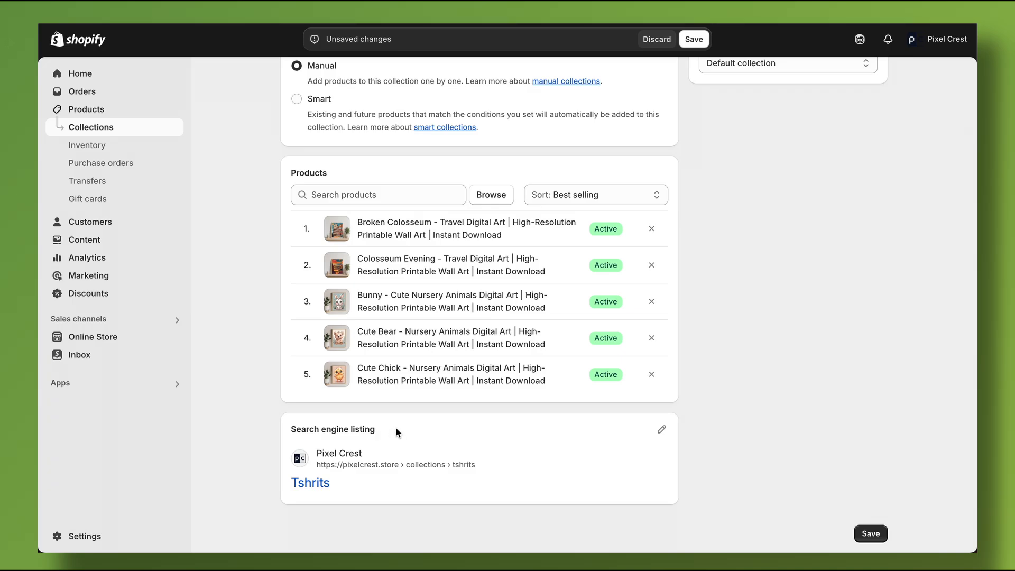
left_click(661, 429)
scroll(739, 426, "down", 1)
scroll(737, 422, "down", 3)
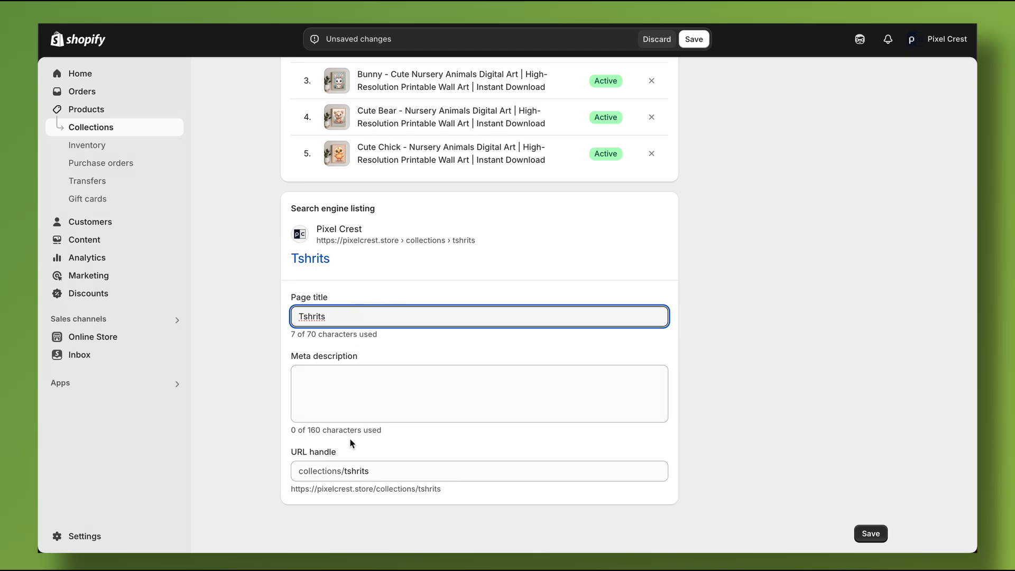
type("| Built On Shopify")
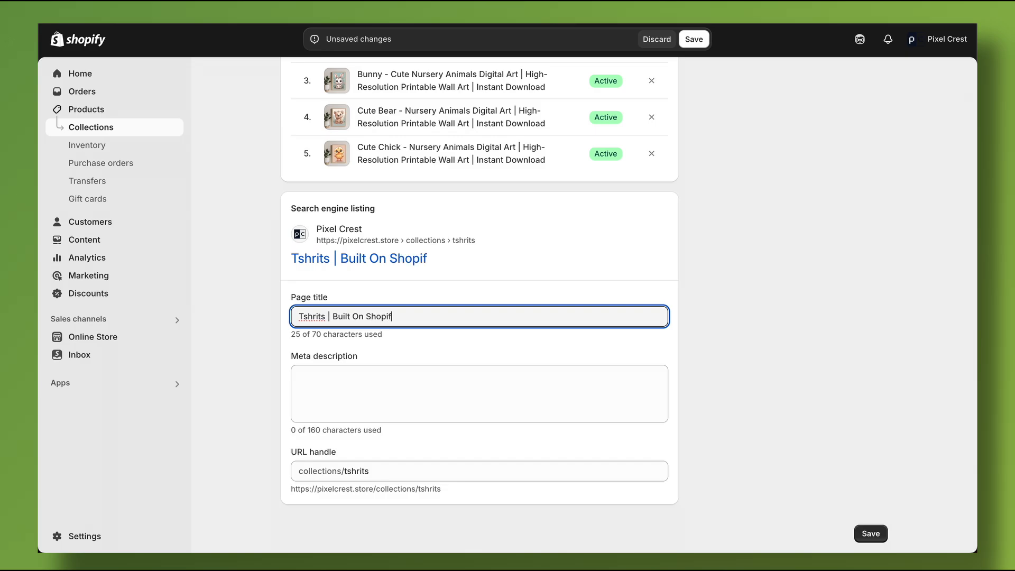
Enter "Sample Description" as the collection's meta description and save the collection.
left_click(346, 409)
type("Sample Desc")
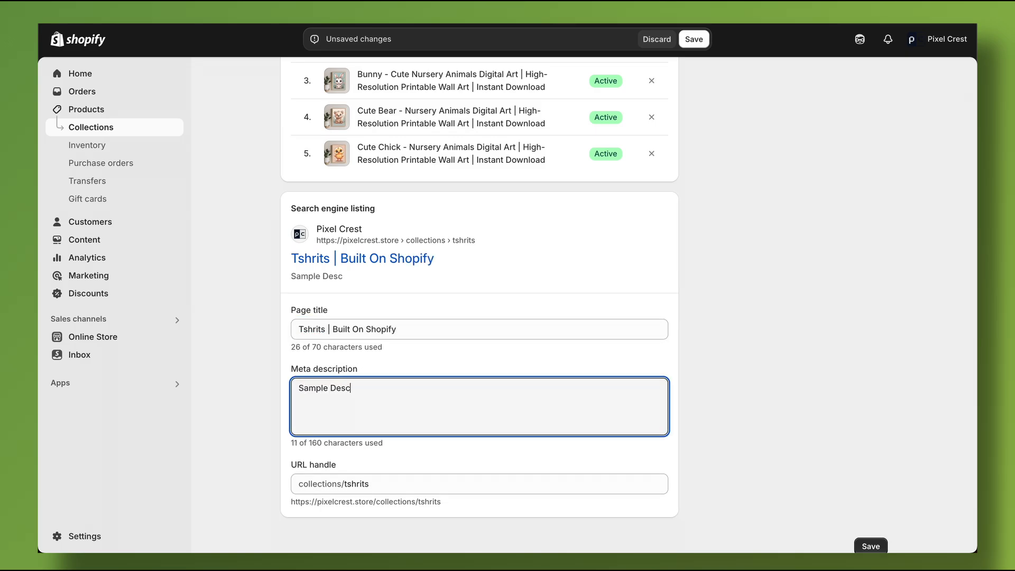
type("ription")
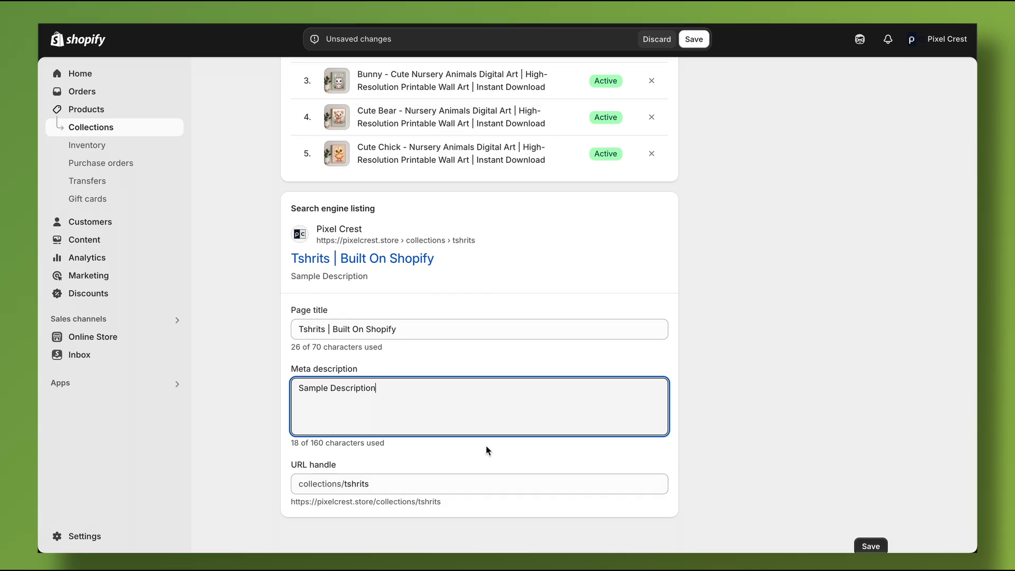
left_click(696, 40)
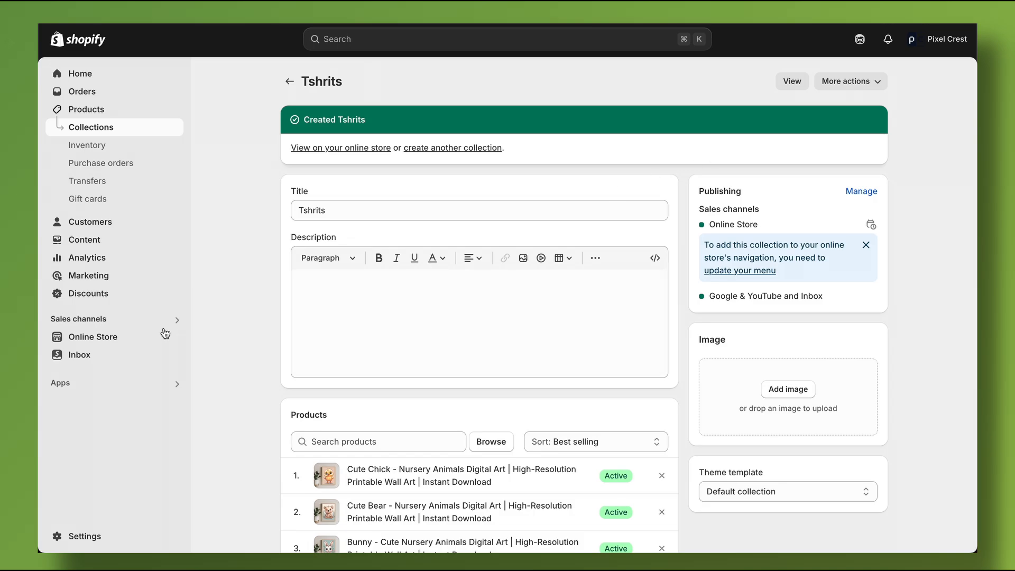
Customize the current Dawn theme by adding a Collection list section above Featured collection on the home page.
left_click(115, 344)
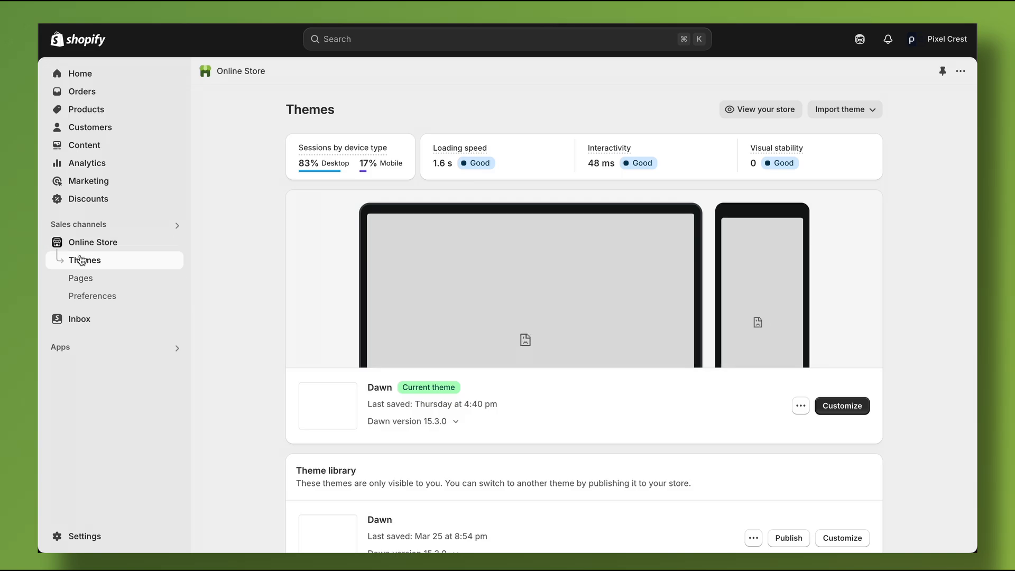
left_click(834, 408)
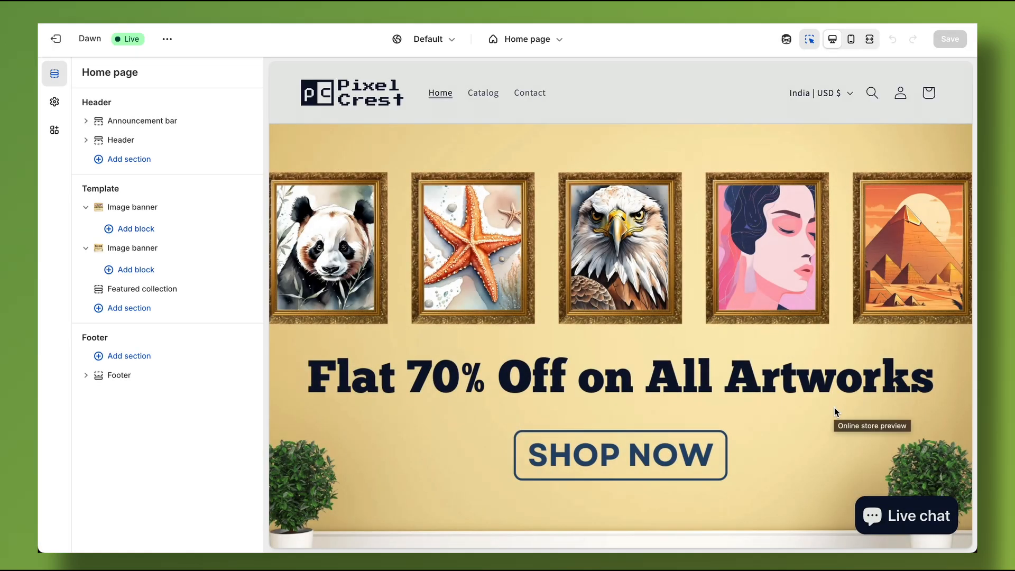
scroll(834, 407, "down", 15)
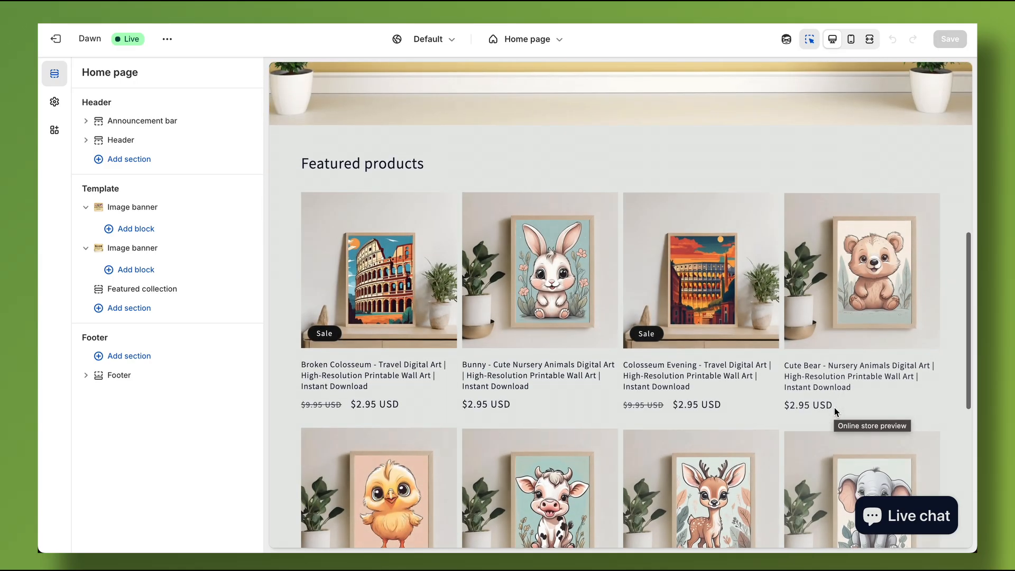
scroll(834, 407, "up", 10)
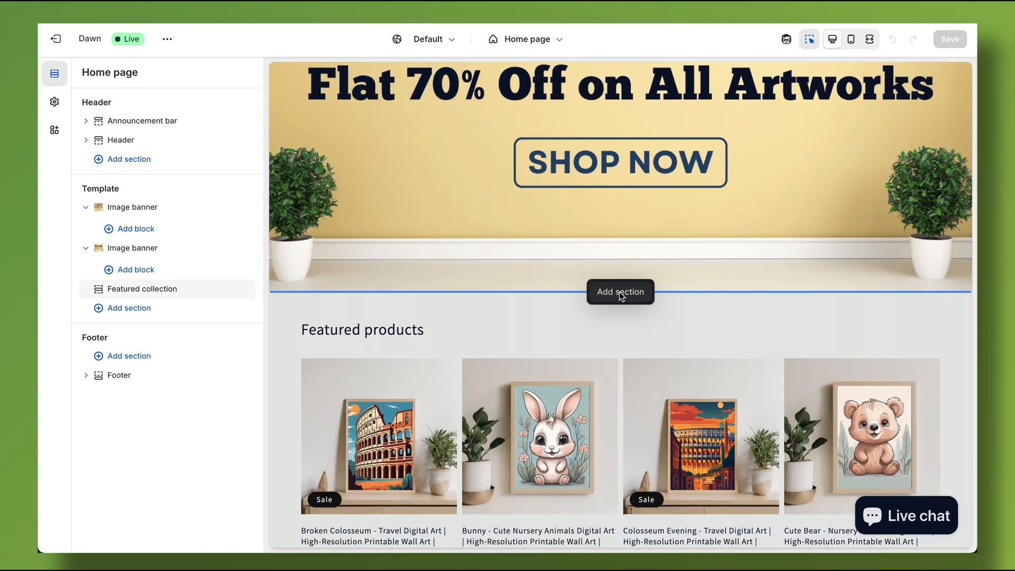
left_click(621, 292)
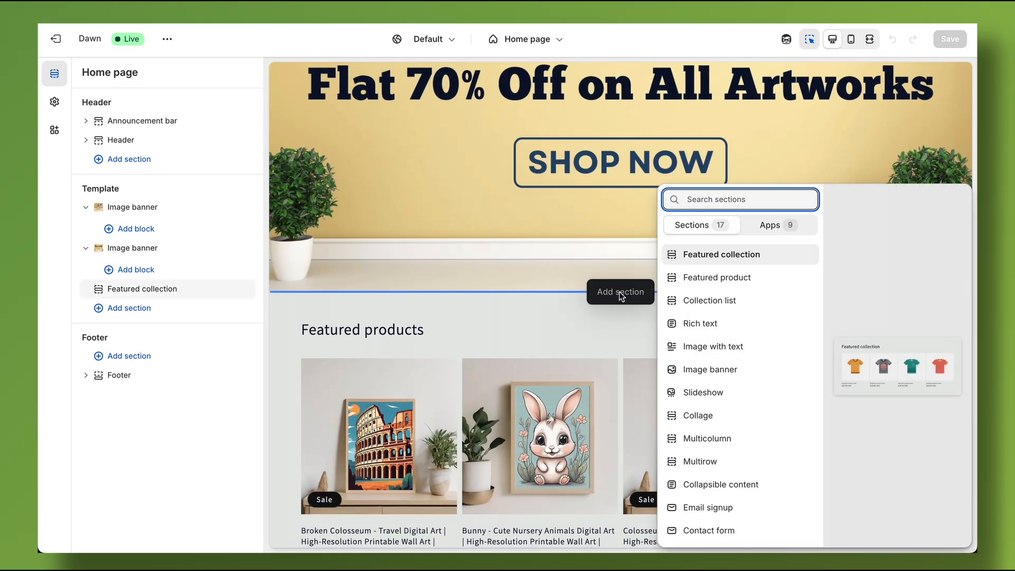
left_click(723, 301)
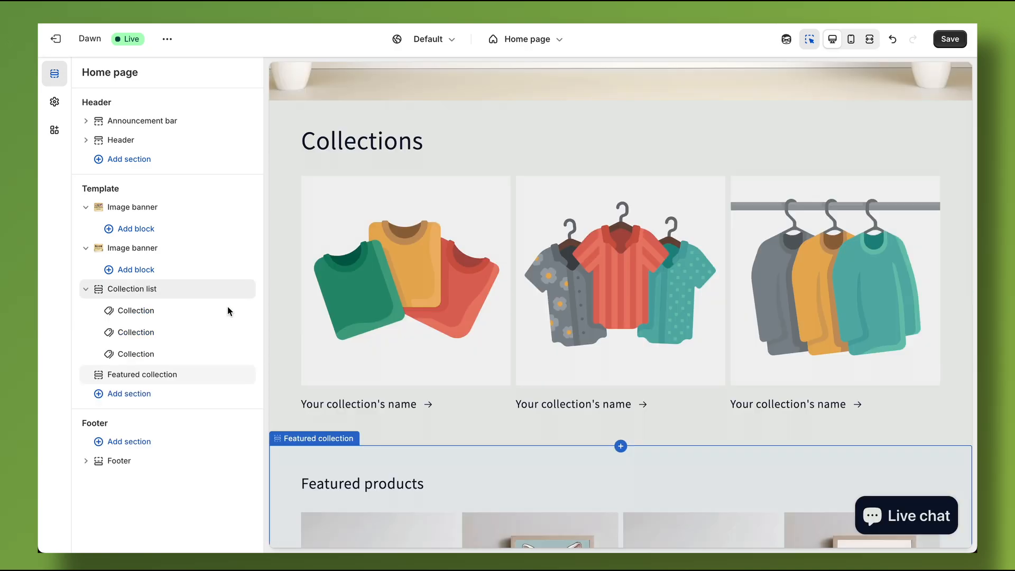
Assign the Tshrits collection to the first block of the Collection list section and save the theme.
left_click(157, 316)
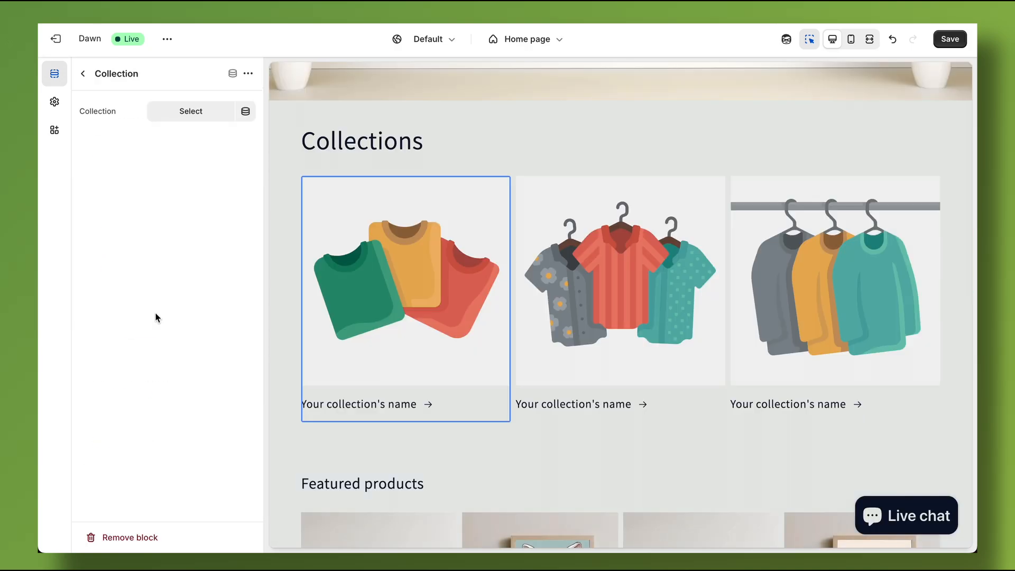
left_click(196, 113)
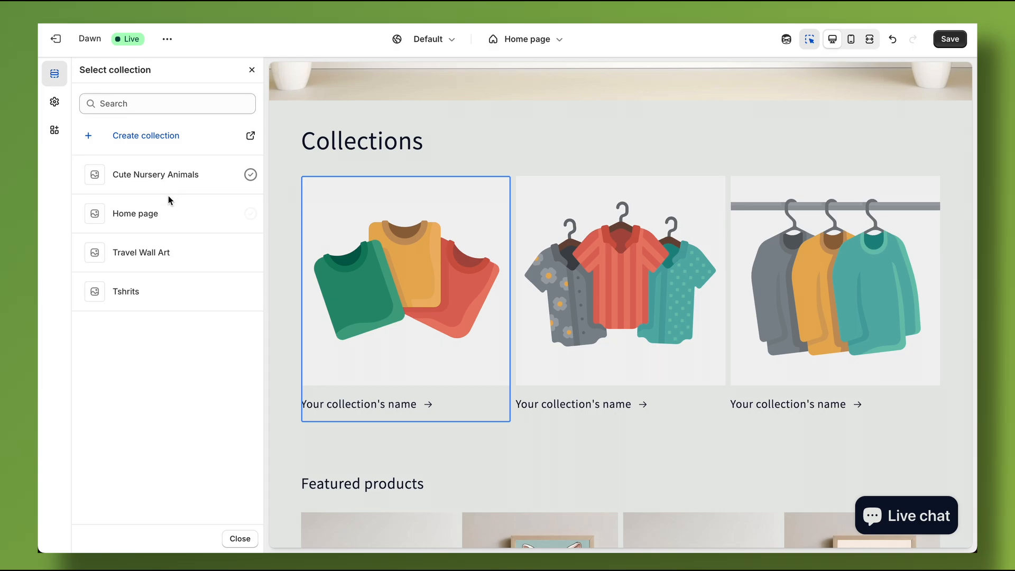
left_click(135, 292)
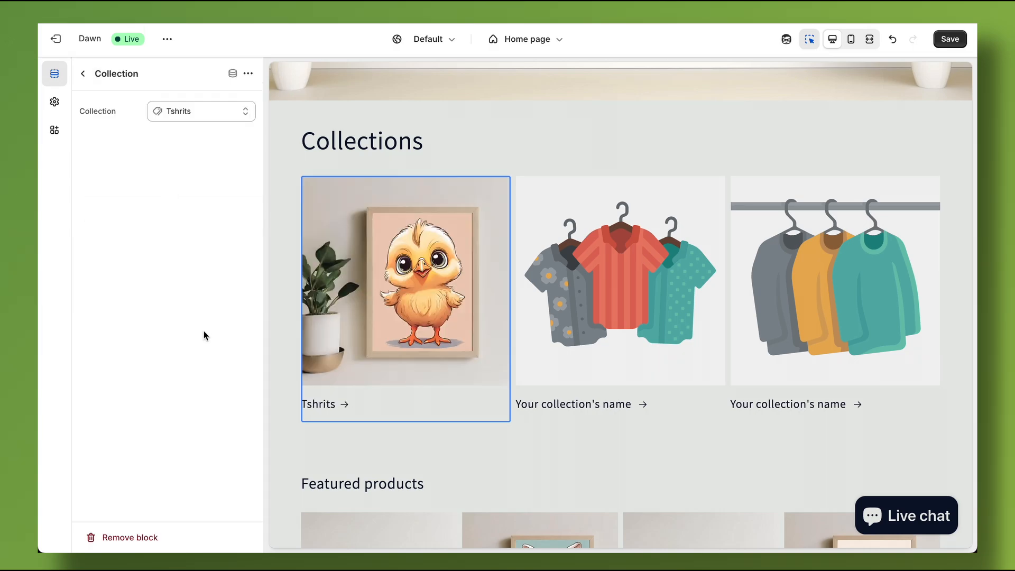
left_click(940, 41)
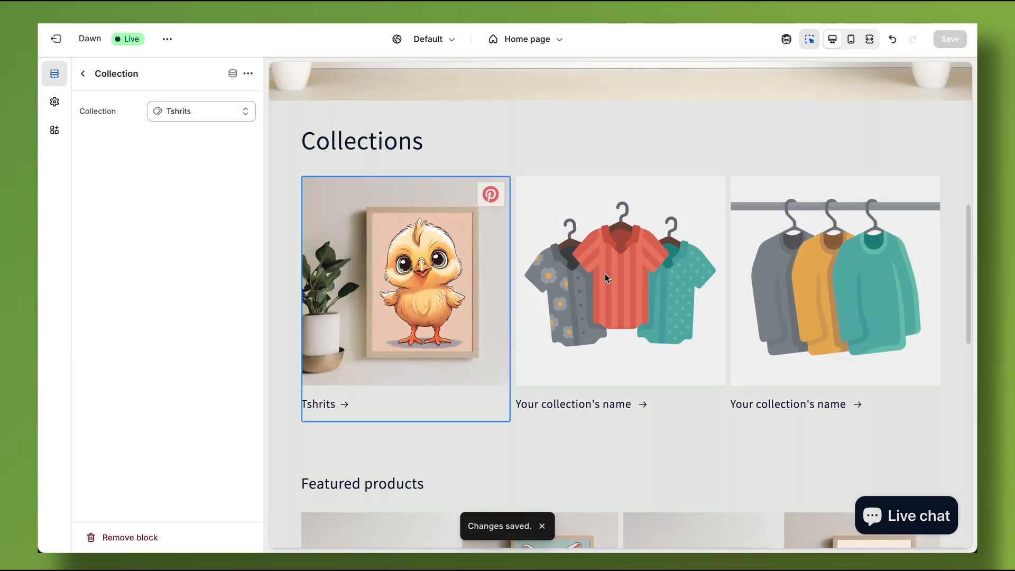
left_click(83, 73)
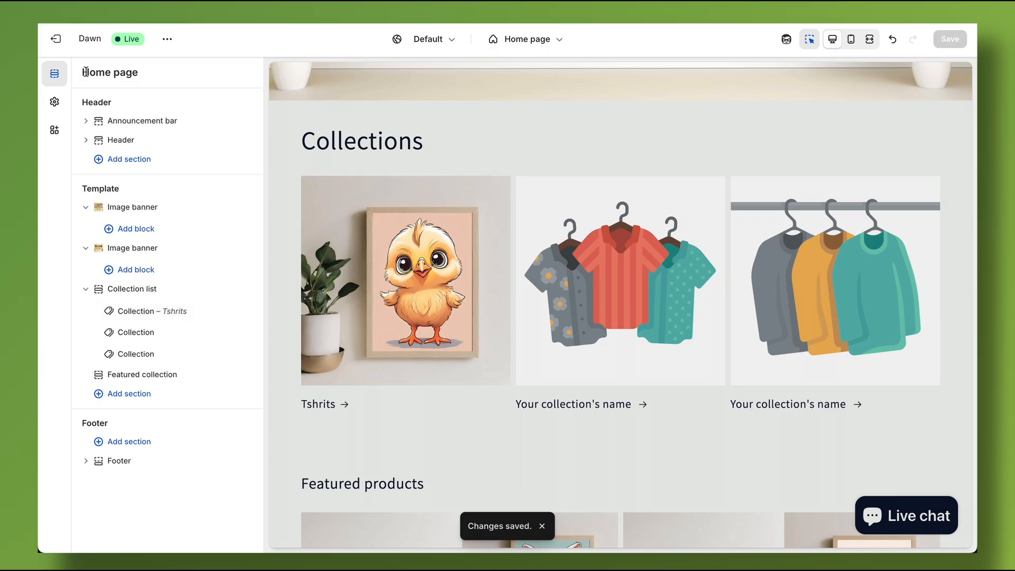
Assign the Travel Wall Art collection to the second block of the Collection list section.
left_click(177, 320)
left_click(125, 335)
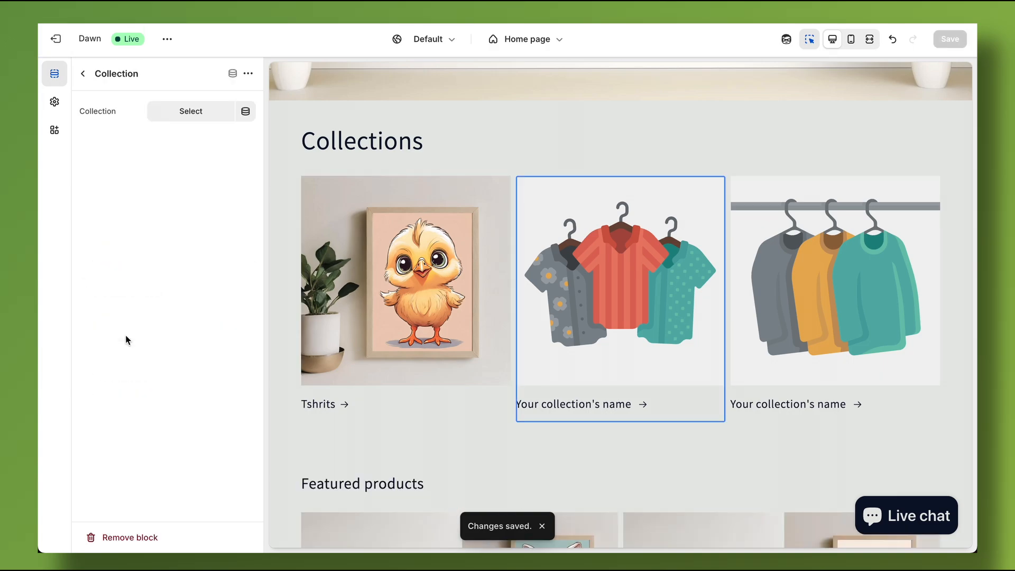
left_click(192, 111)
left_click(141, 256)
left_click(83, 74)
Assign the Cute Nursery Animals collection to the third block of the Collection list section.
left_click(173, 352)
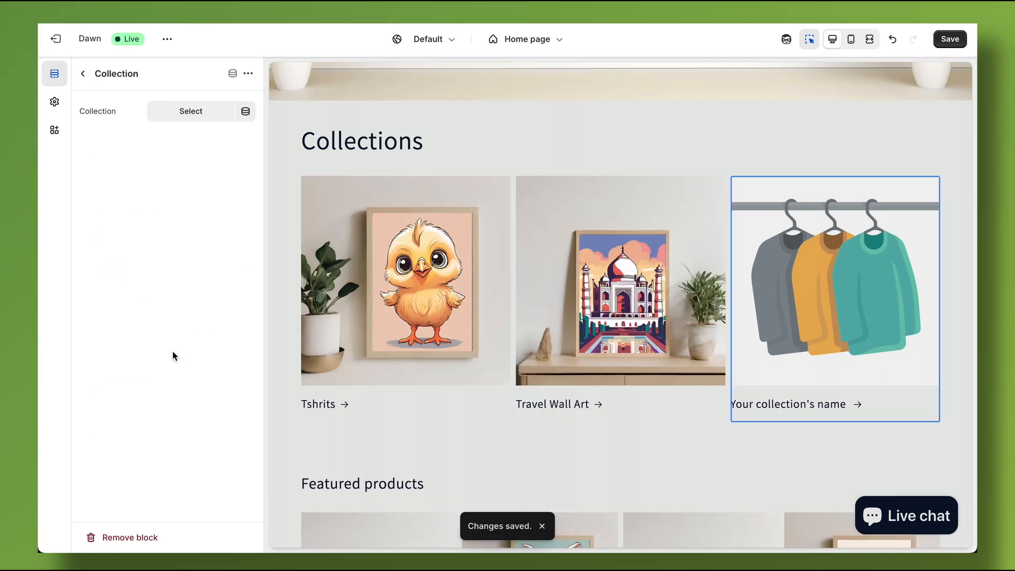
left_click(190, 112)
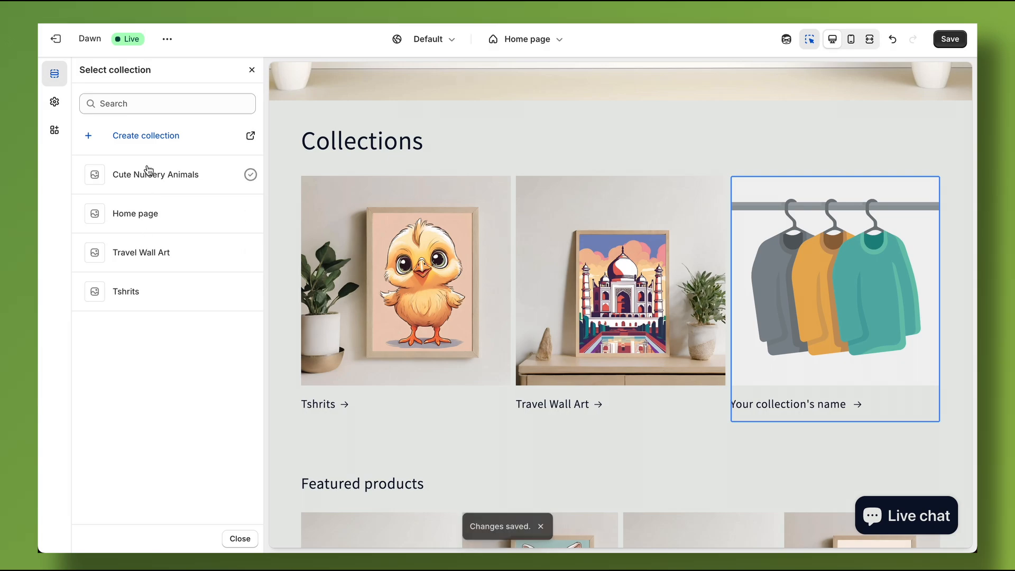
left_click(146, 172)
left_click(83, 74)
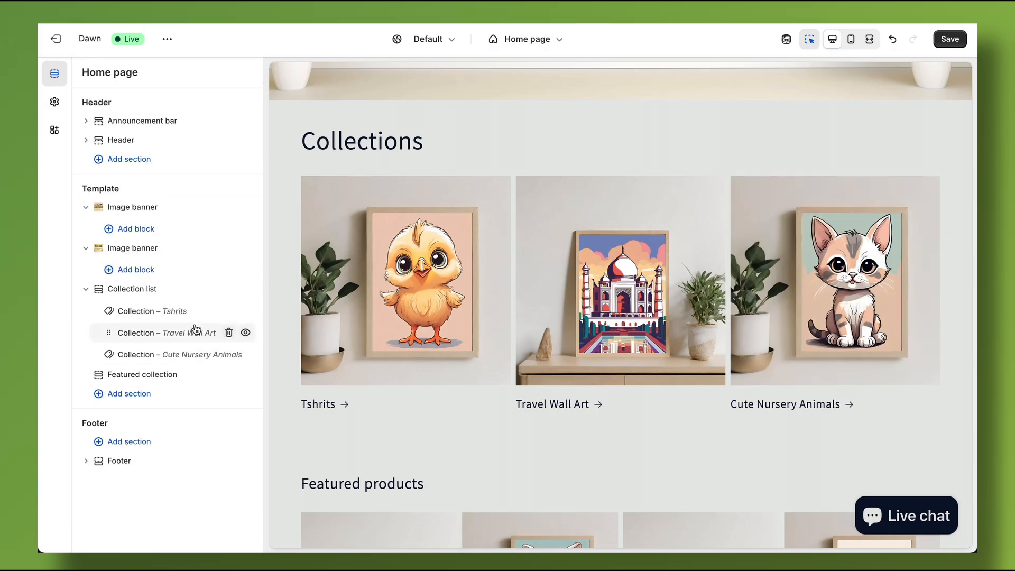
Change the Collection list section's heading to "Wall Art Collections".
left_click(139, 290)
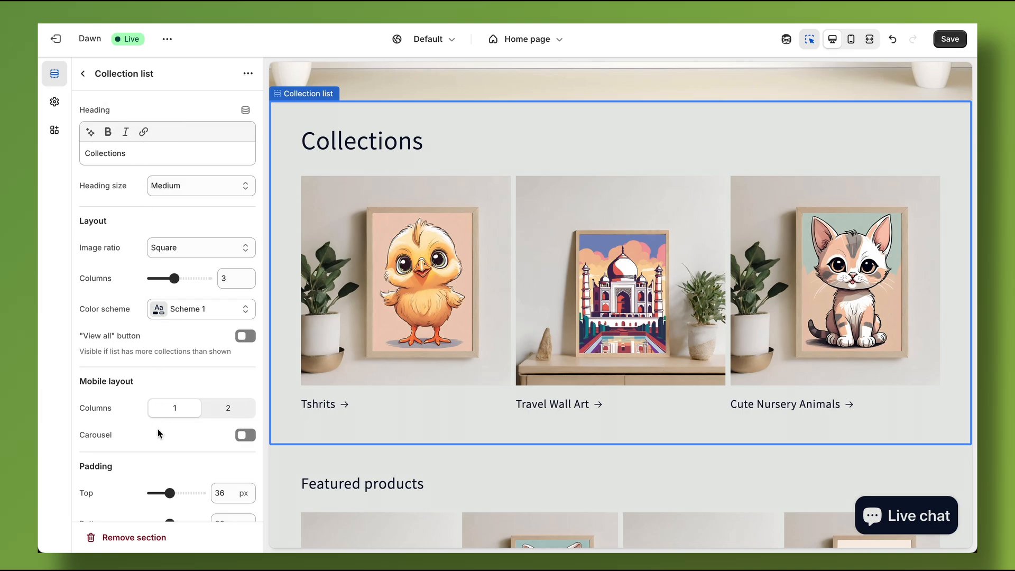
left_click(132, 158)
double_click(133, 157)
type("W")
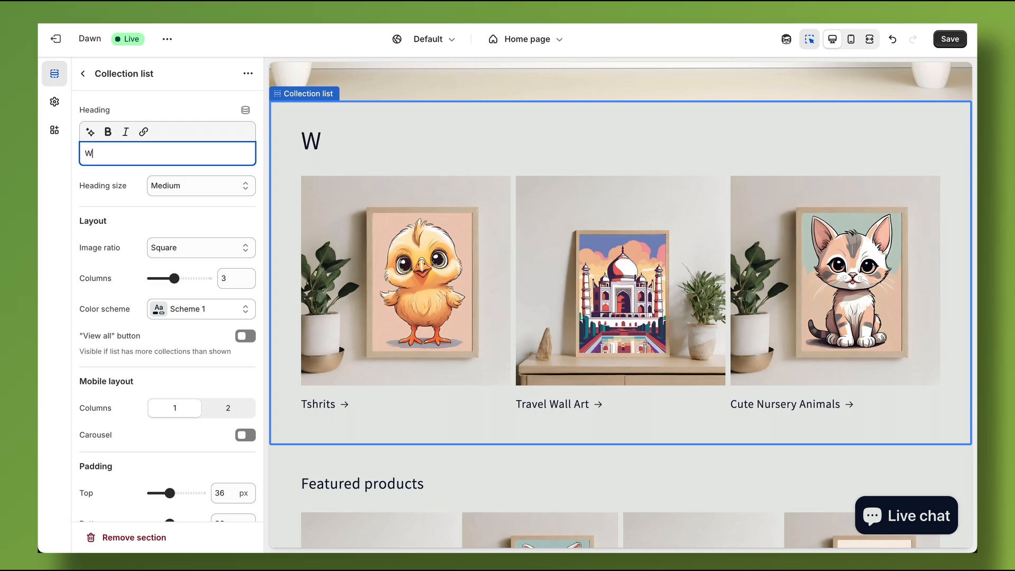
type("all Art Collections")
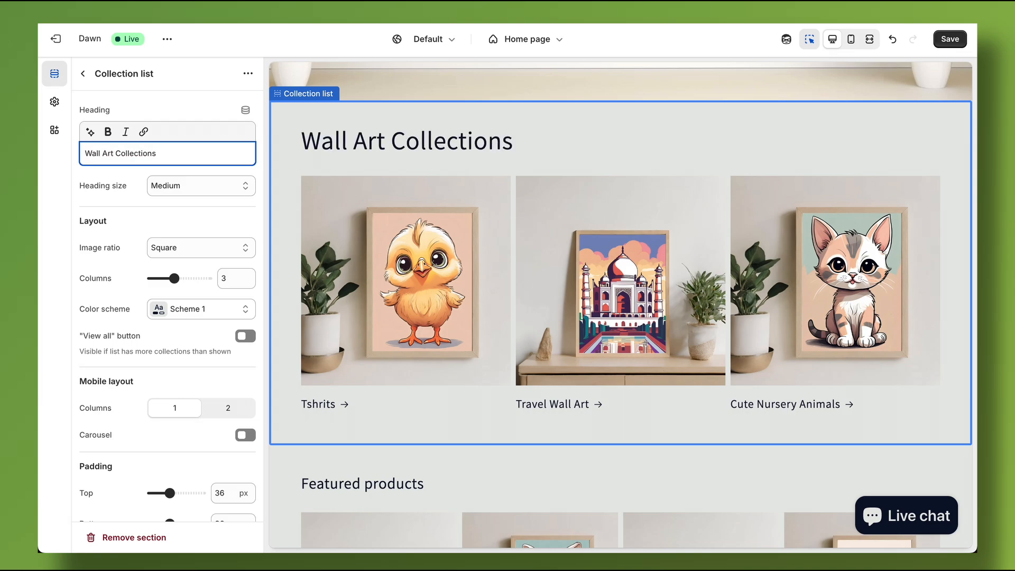
Try the Large heading size on the Collection list section and set it back to Medium.
left_click(175, 188)
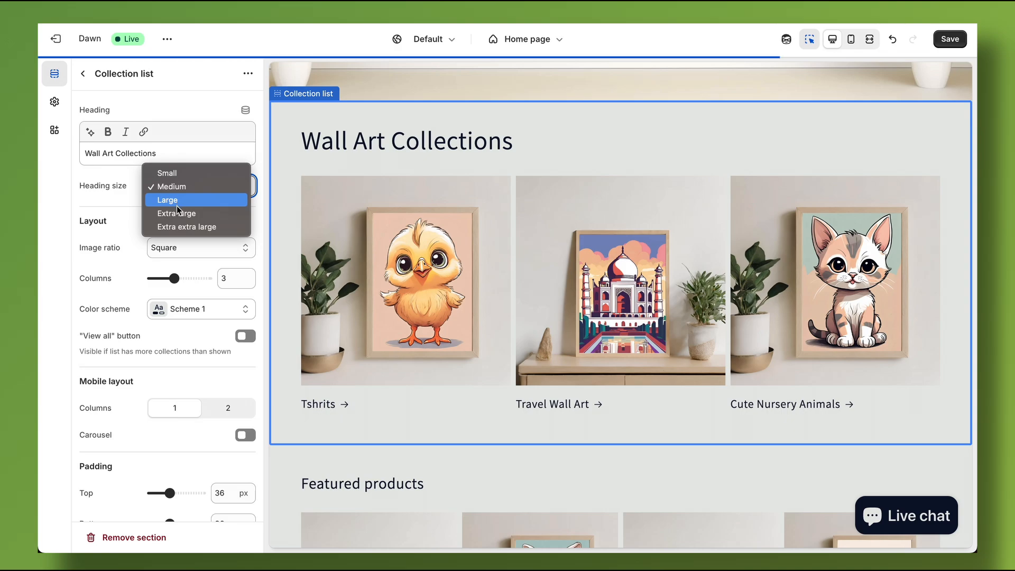
left_click(176, 205)
left_click(188, 187)
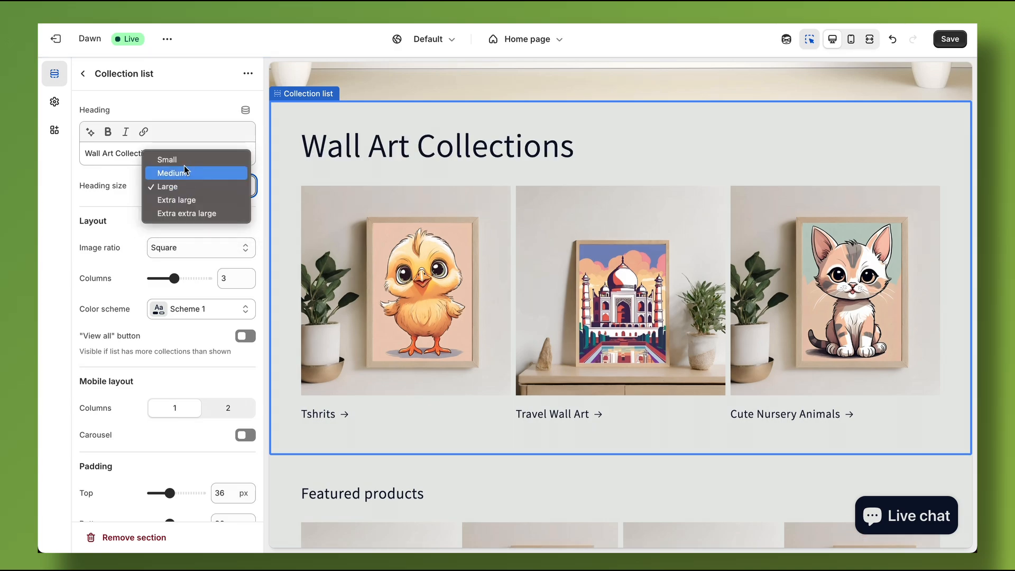
left_click(183, 175)
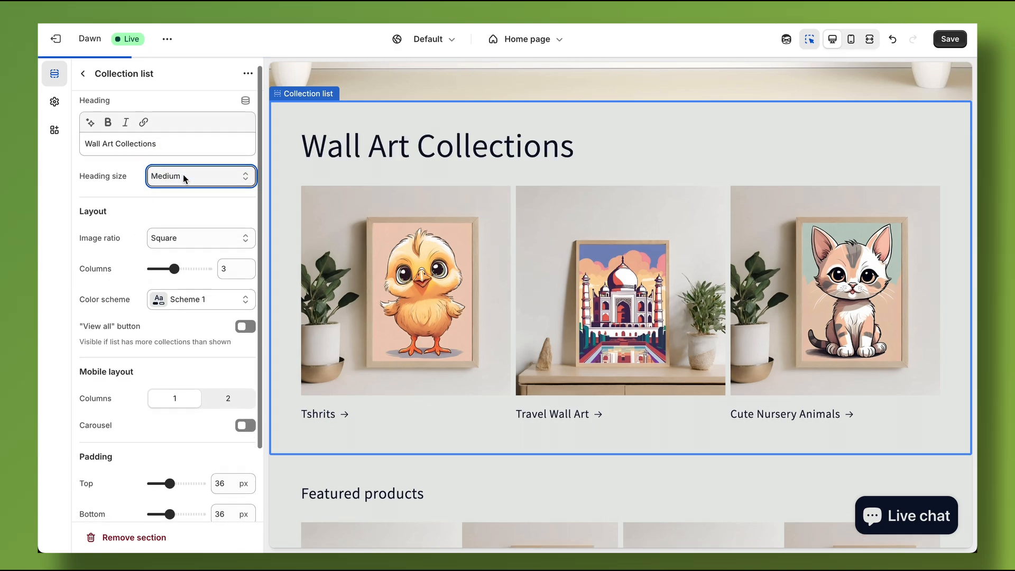
Set the Collection list section's image ratio to Portrait and keep its desktop layout at 3 columns.
scroll(185, 201, "down", 1)
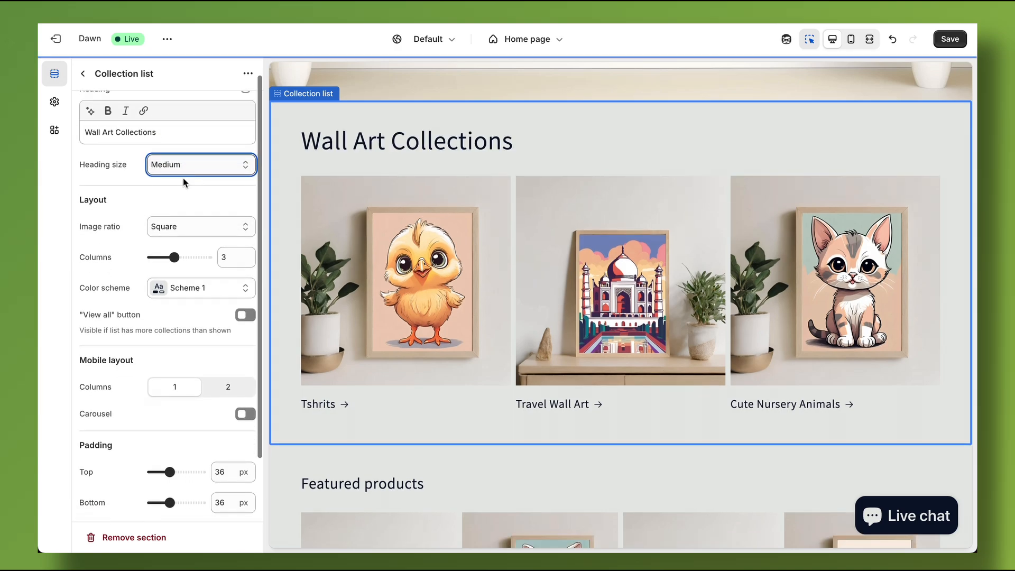
left_click(185, 229)
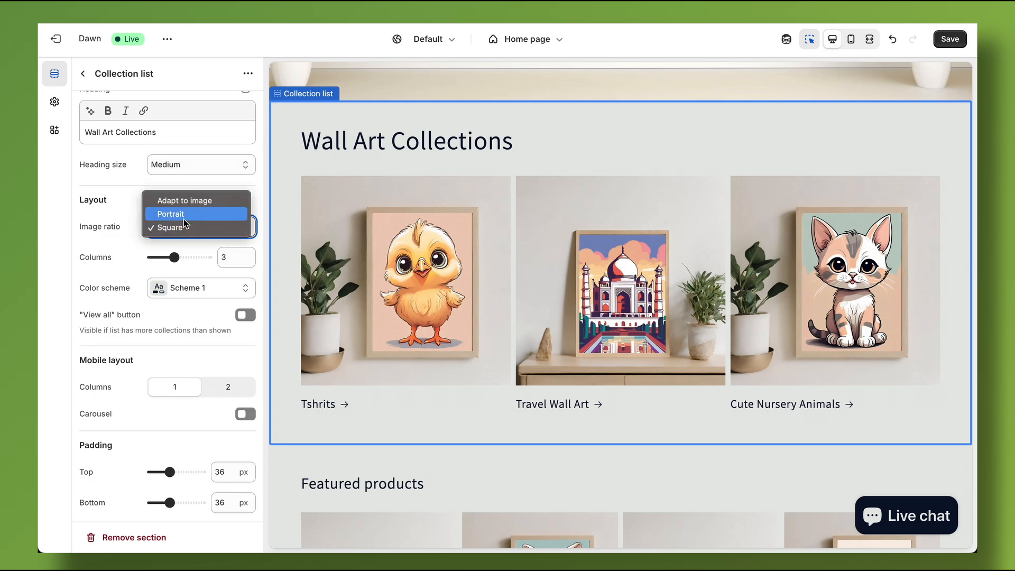
left_click(185, 211)
scroll(175, 244, "down", 1)
mouse_move(175, 244)
left_mouse_down()
mouse_move(185, 244)
mouse_move(157, 244)
mouse_move(174, 245)
left_mouse_up()
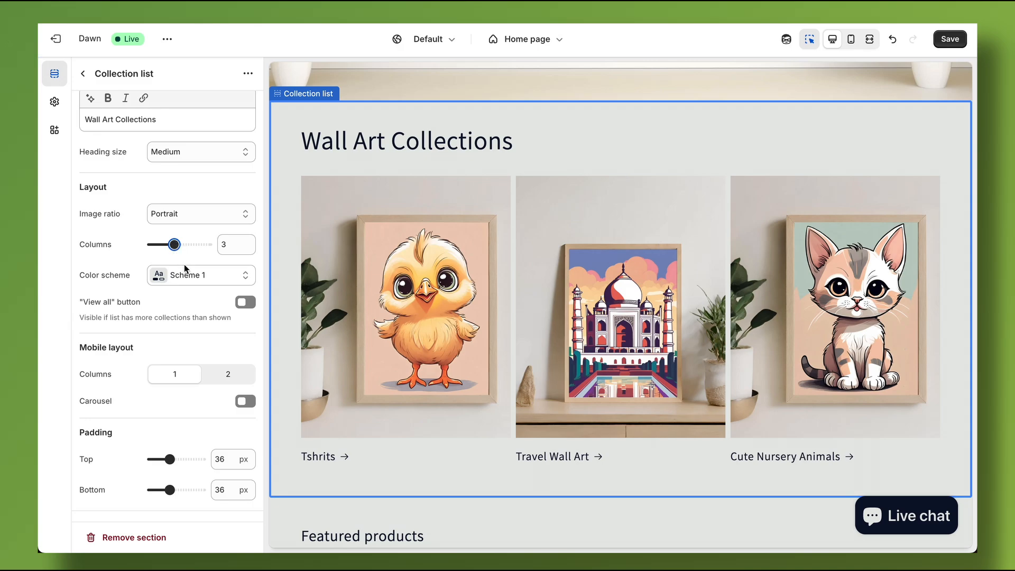
Apply the Scheme 3 color scheme to the Collection list section.
left_click(186, 280)
left_click(198, 375)
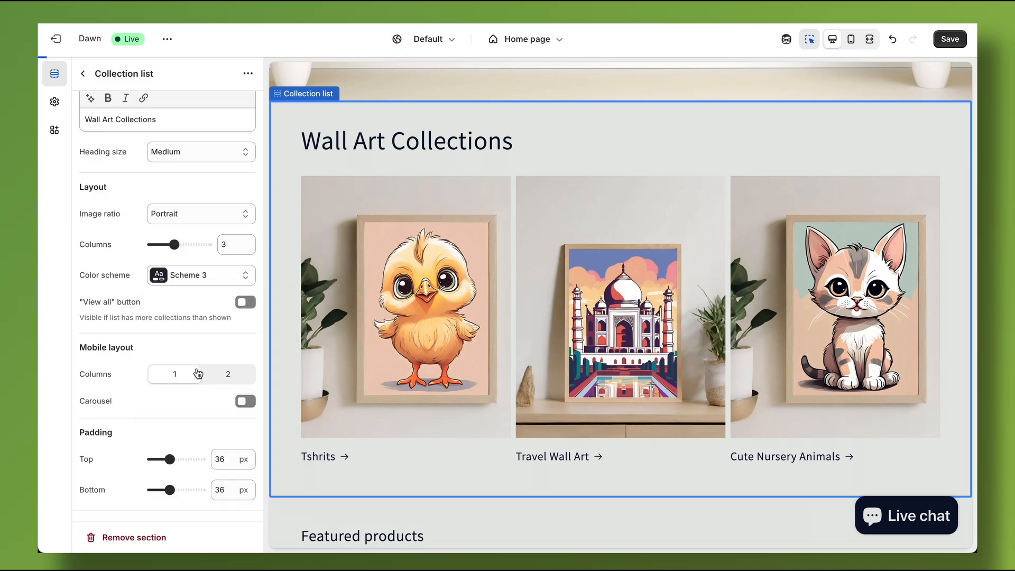
scroll(197, 374, "down", 2)
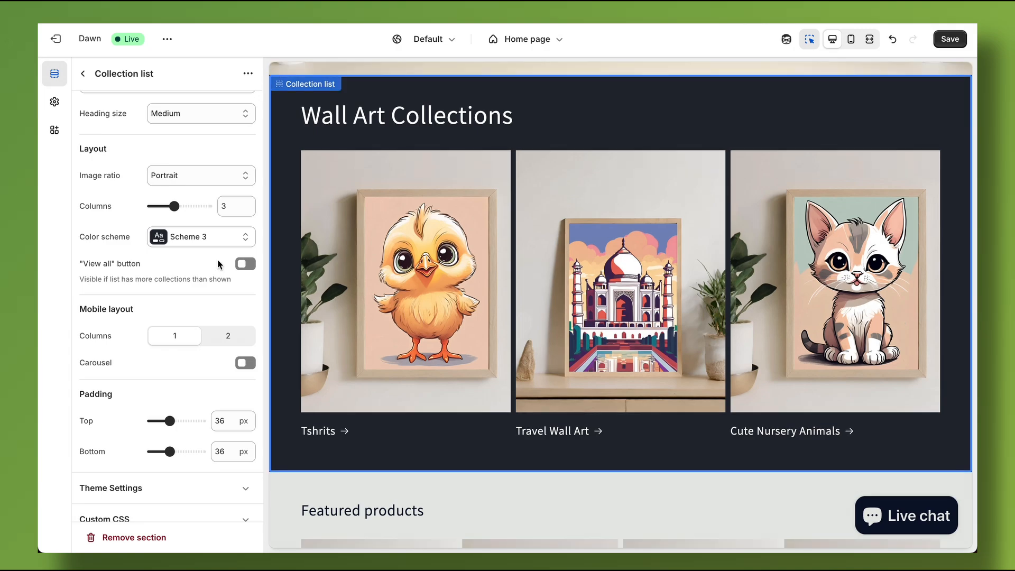
Enable the "View all" button for the Collection list section and save the theme.
left_click(245, 264)
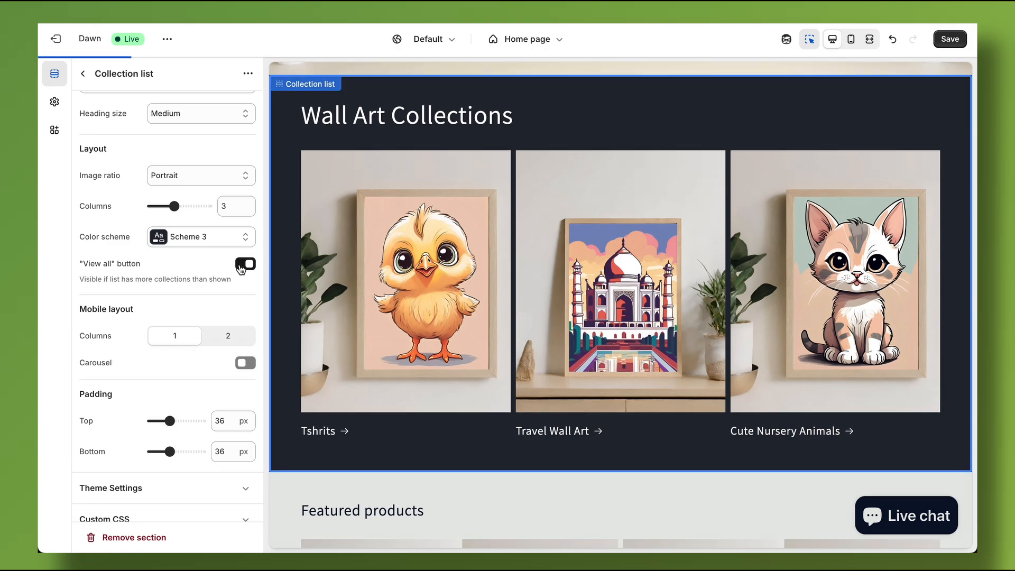
scroll(158, 312, "down", 1)
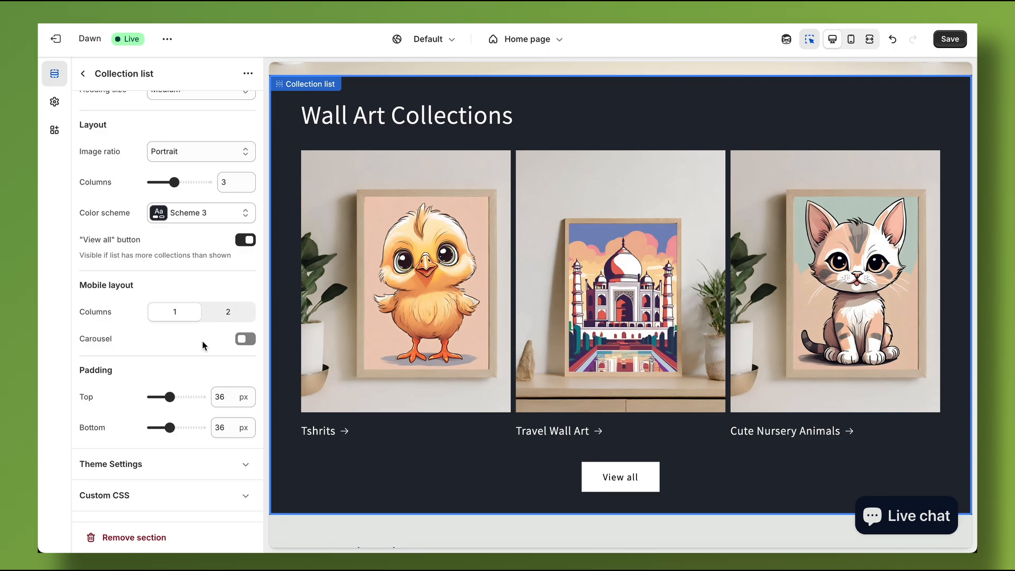
left_click(950, 38)
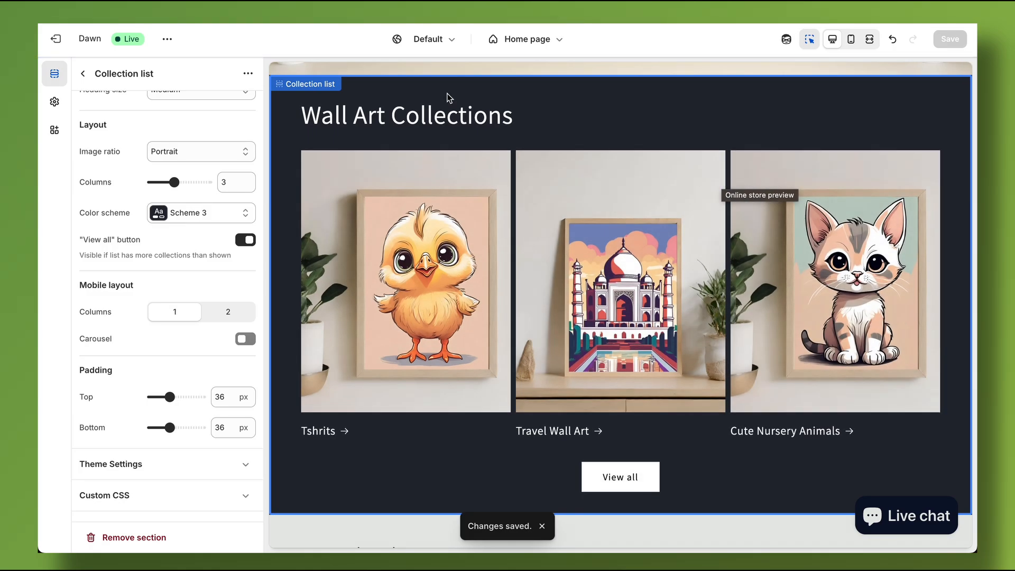
Add a new Featured collection section directly below the Collection list section on the home page.
left_click(83, 73)
scroll(548, 327, "down", 1)
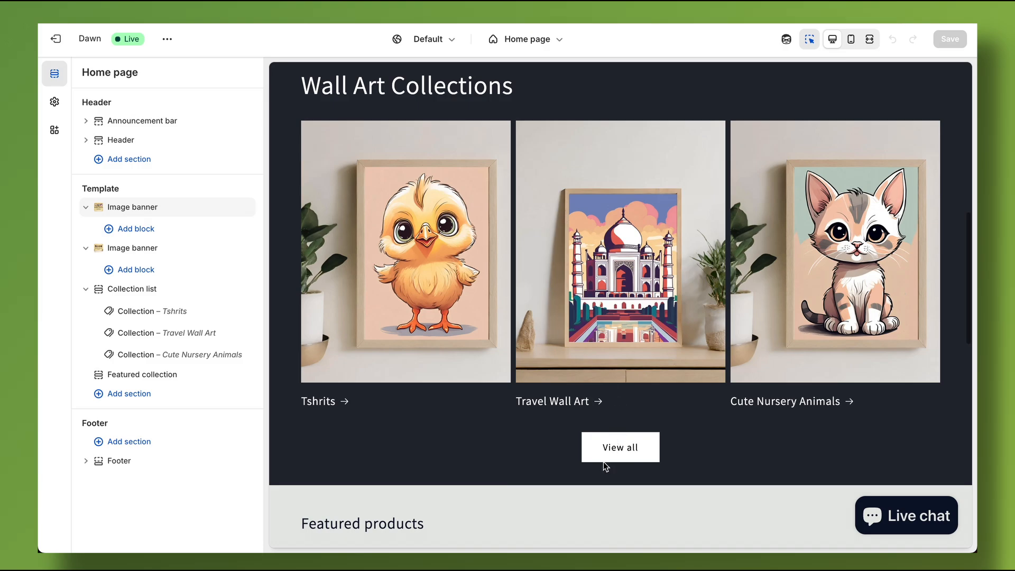
mouse_move(620, 490)
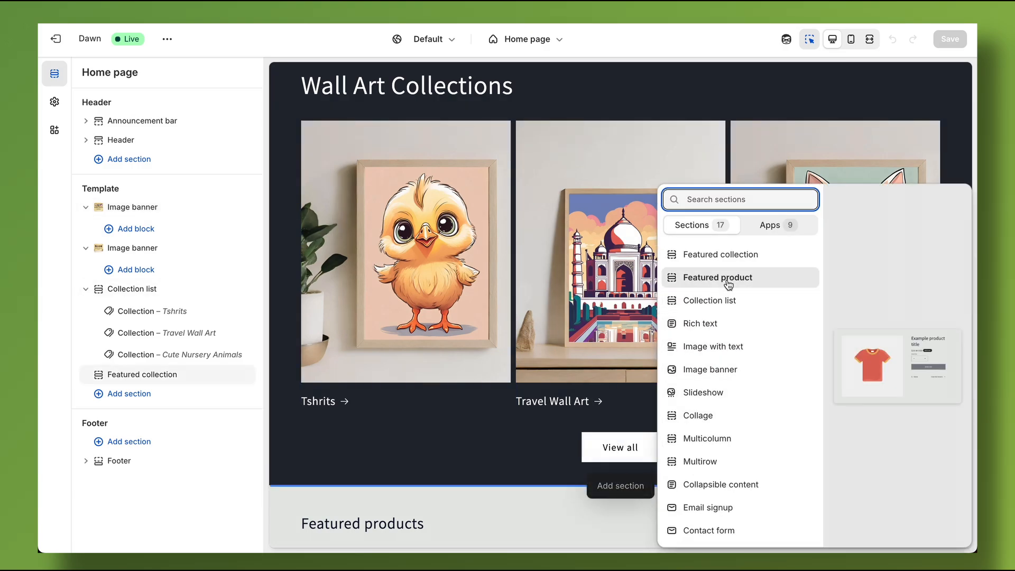
left_click(732, 259)
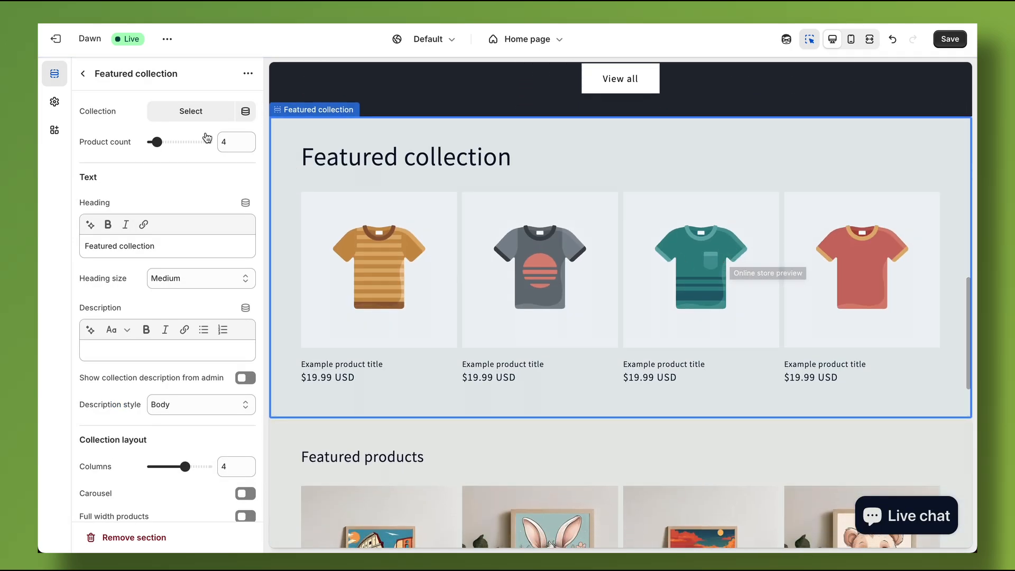
Assign the Cute Nursery Animals collection to the new Featured collection section and save the theme.
left_click(184, 116)
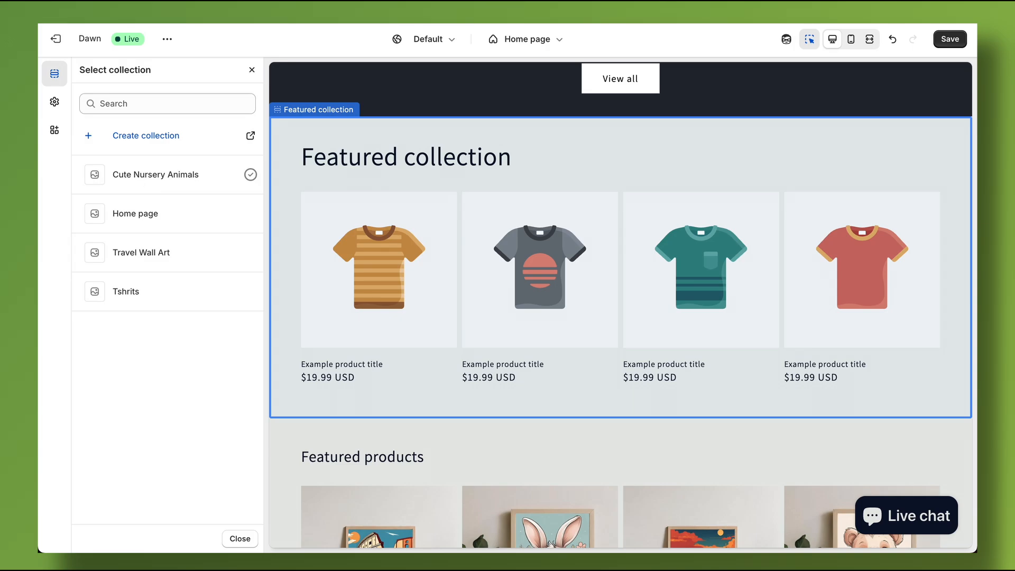
left_click(144, 182)
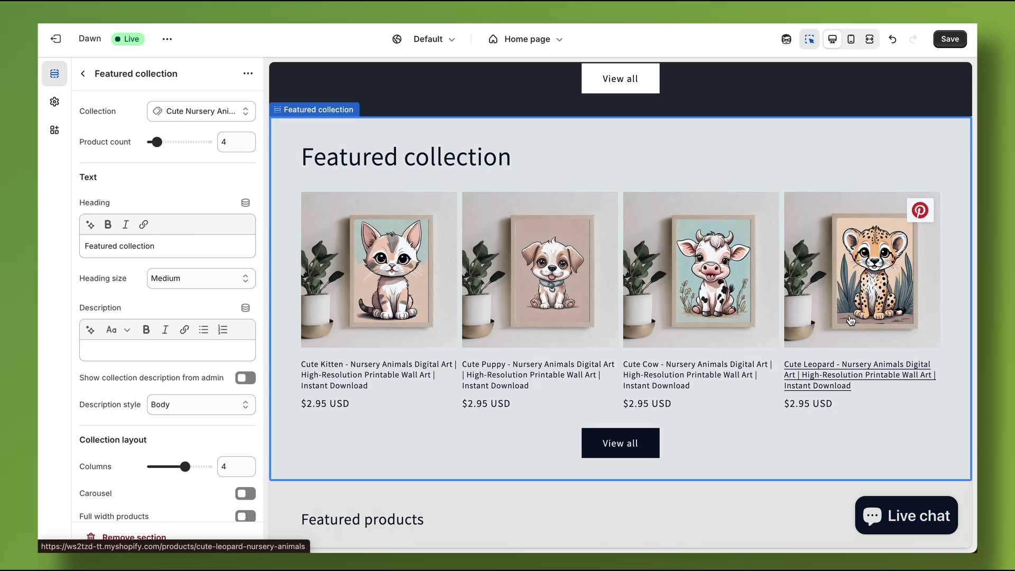
scroll(157, 167, "down", 3)
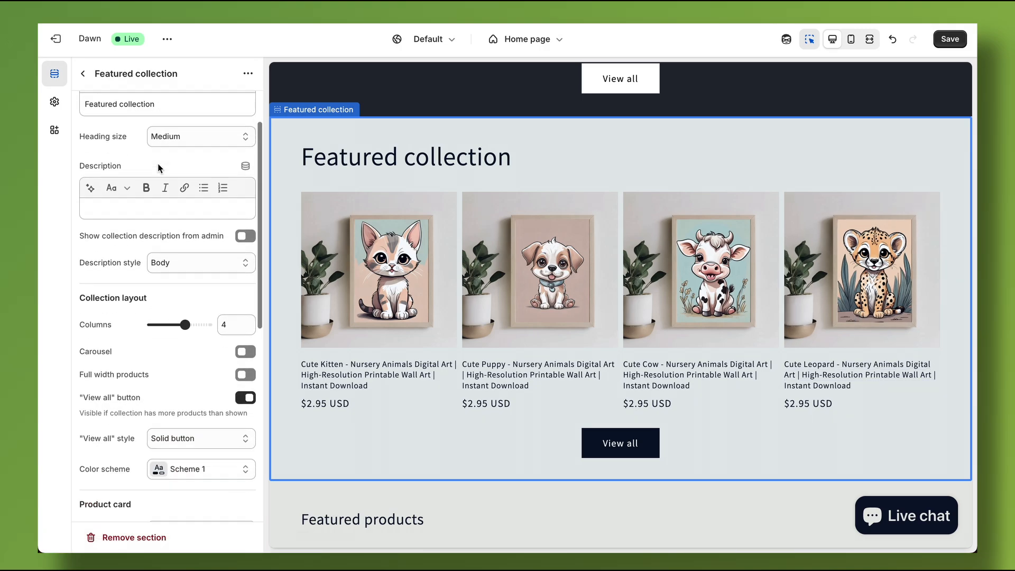
scroll(158, 165, "down", 6)
scroll(158, 165, "up", 2)
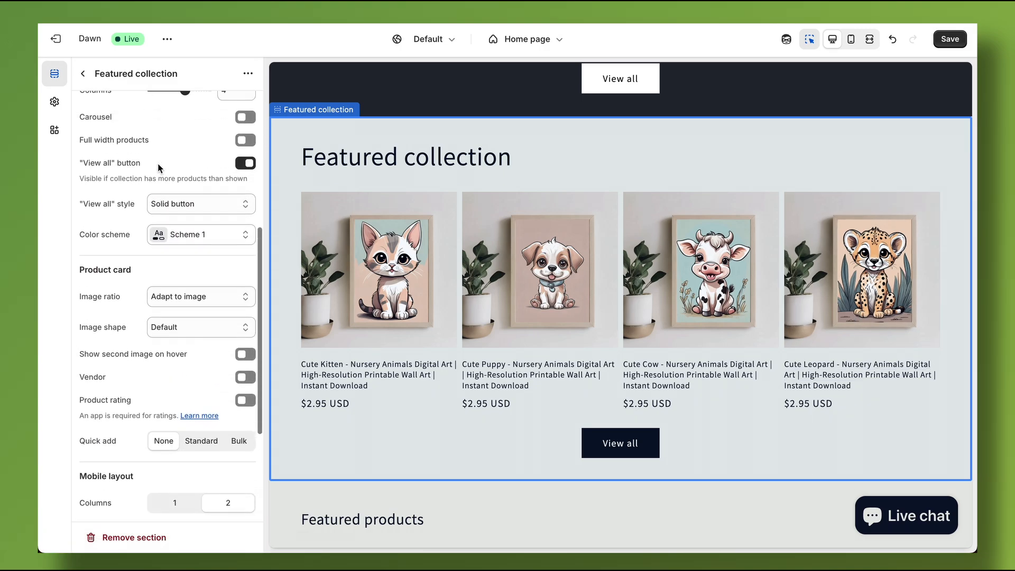
left_click(951, 41)
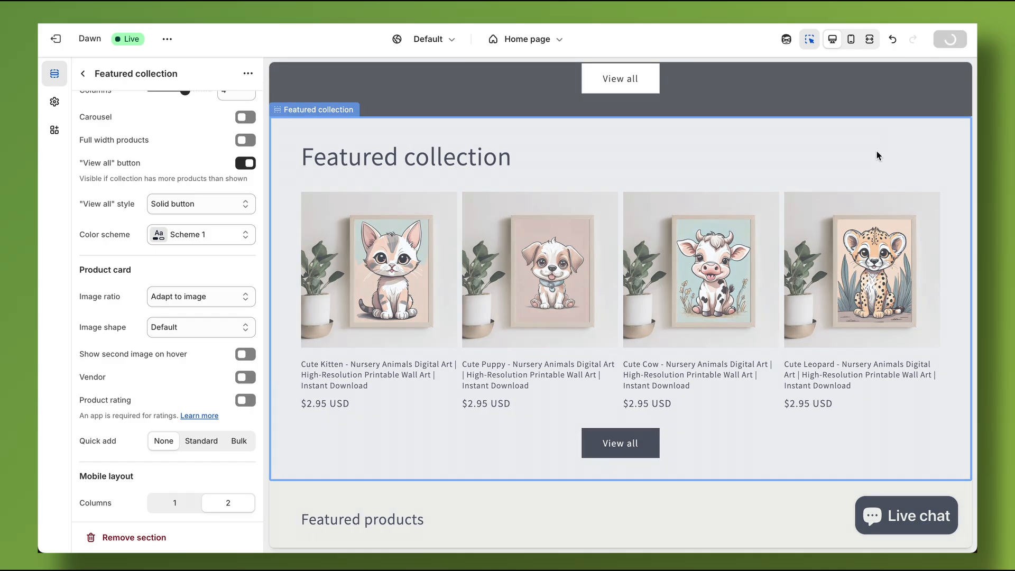